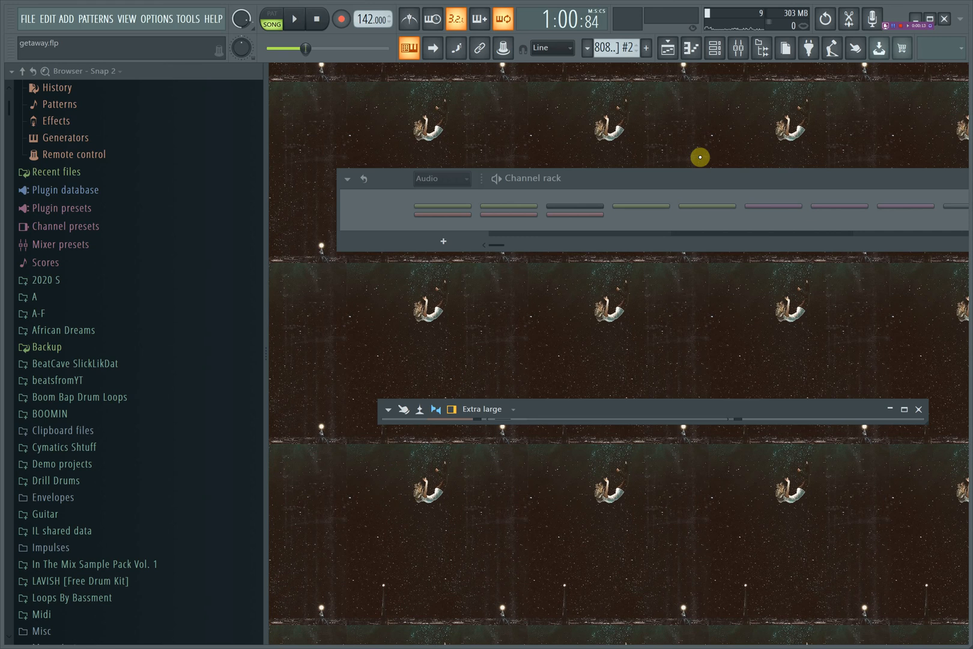
# Step: Open the playlist and play the arrangement from bar 21 with Track 3 and the 808 on Track 12 unmuted
pyautogui.click(667, 48)
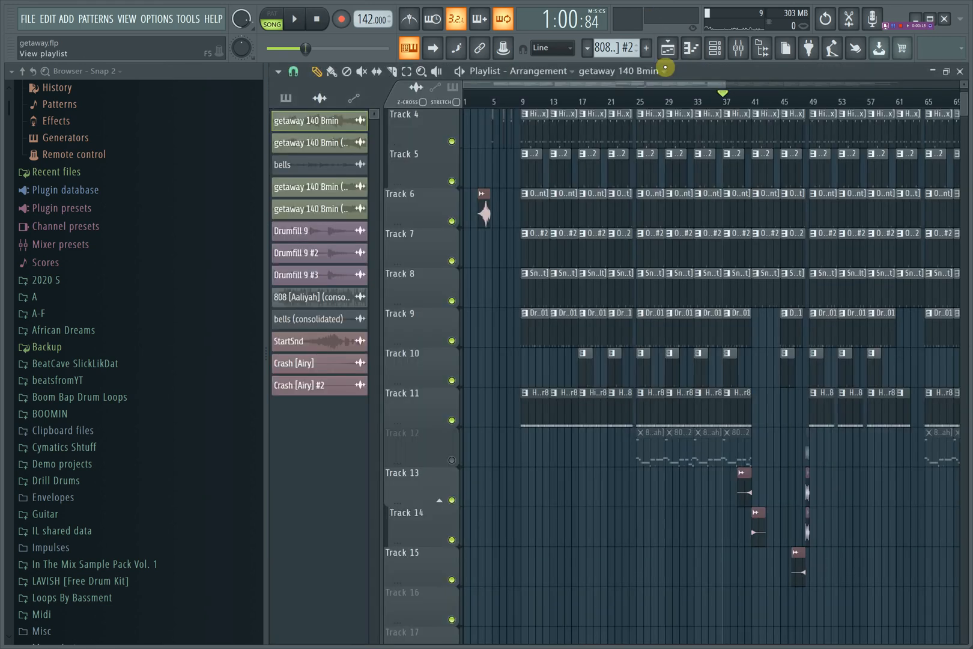
pyautogui.scroll(2, 619, 200)
pyautogui.scroll(2, 619, 199)
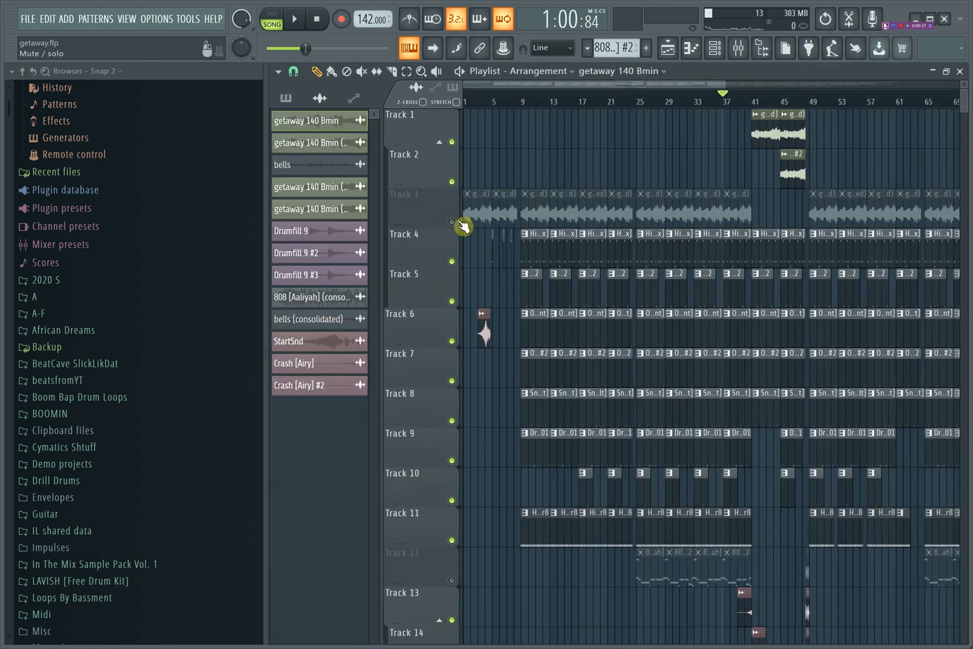
pyautogui.click(613, 100)
pyautogui.press('space')
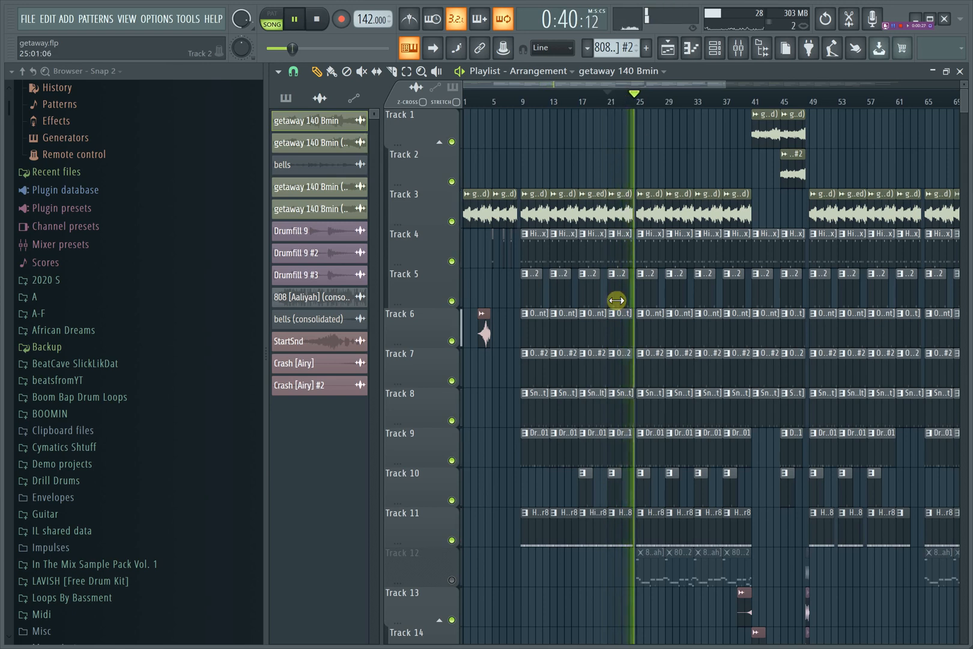
pyautogui.click(452, 580)
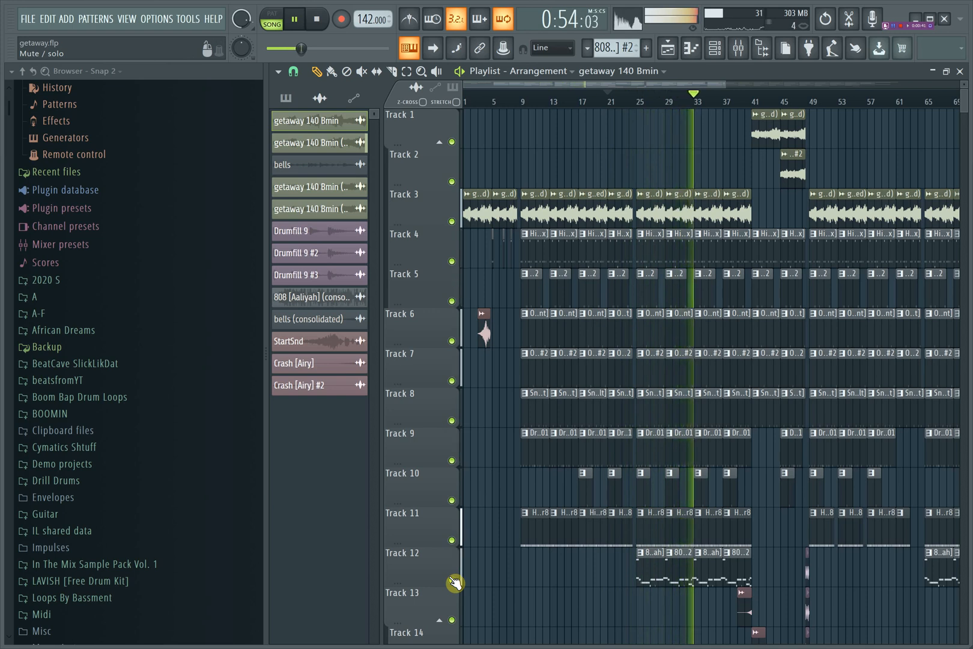
pyautogui.press('space')
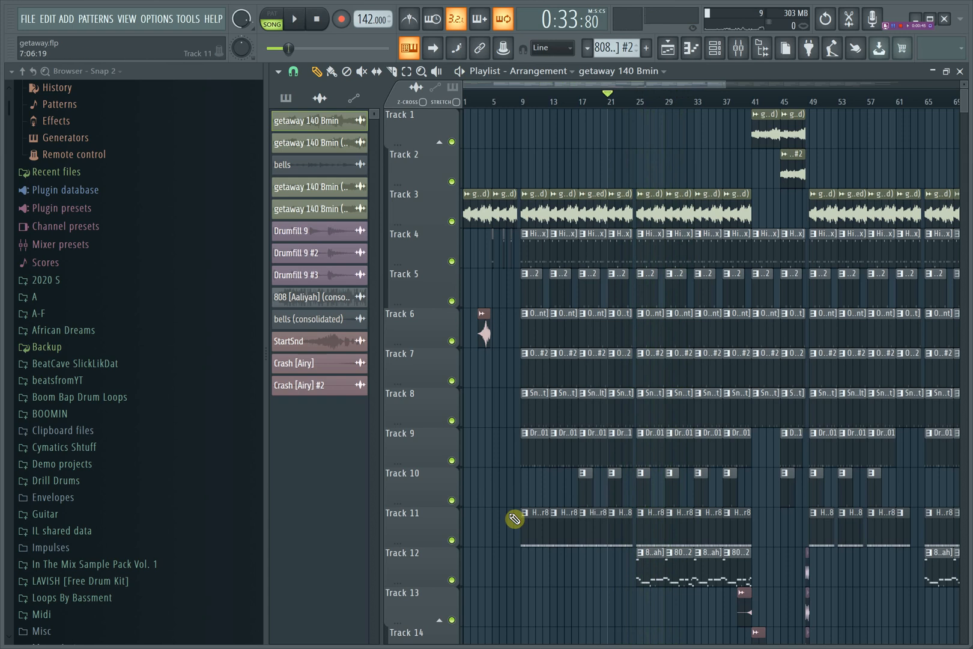
# Step: Mute Tracks 12 and 3 and play only the drums from bar 21
pyautogui.click(452, 580)
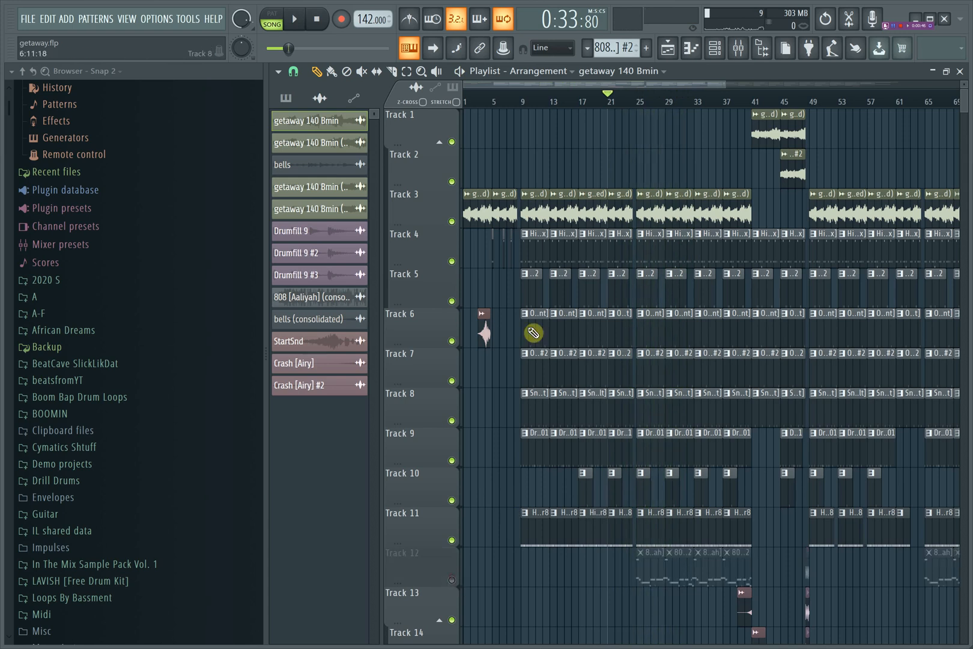
pyautogui.click(451, 221)
pyautogui.moveTo(726, 84); pyautogui.dragTo(589, 103)
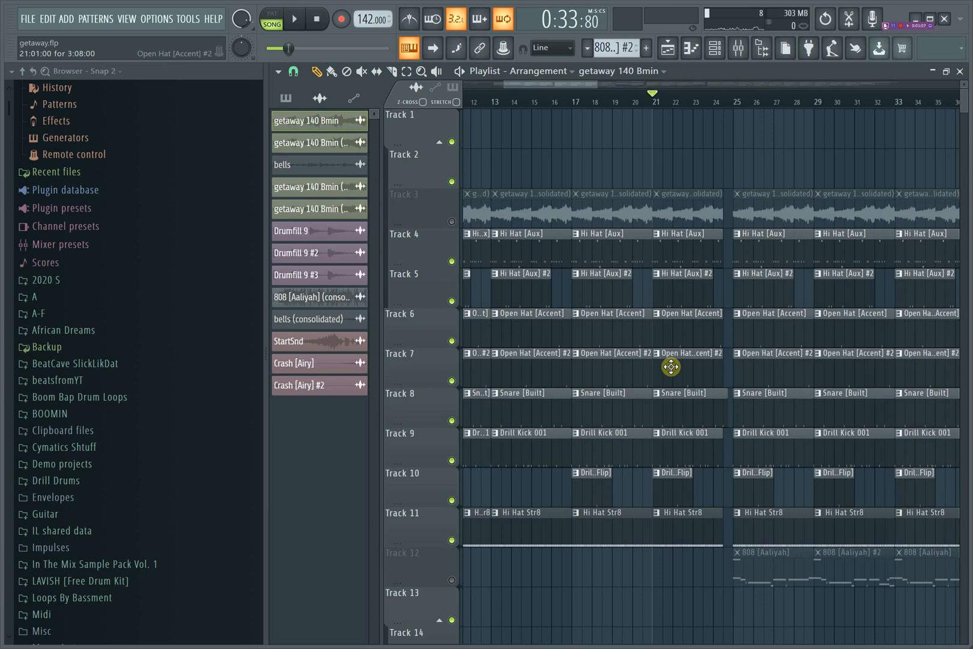
pyautogui.press('space')
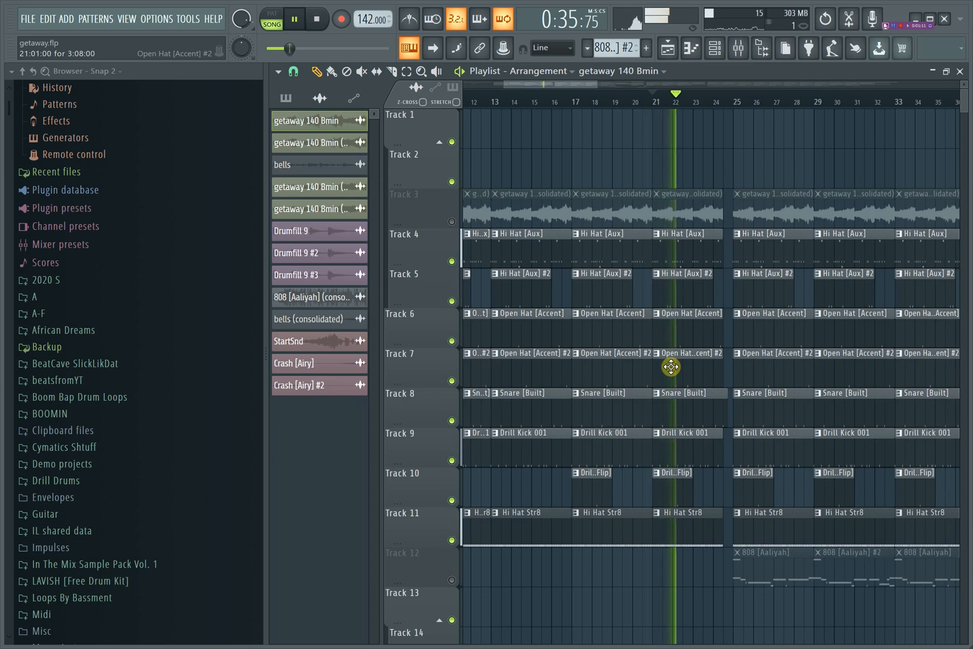
pyautogui.press('space')
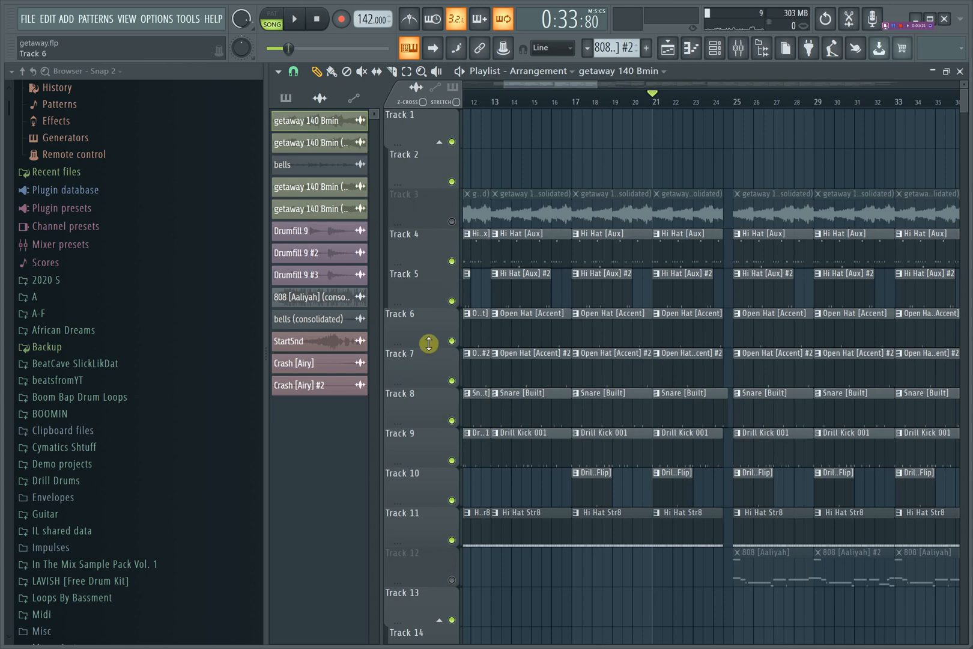
# Step: Solo the open hats on Track 6 and play from bar 21, adding Track 7 during playback
pyautogui.keyDown('ctrl'); pyautogui.click(452, 340); pyautogui.keyUp('ctrl')
pyautogui.press('space')
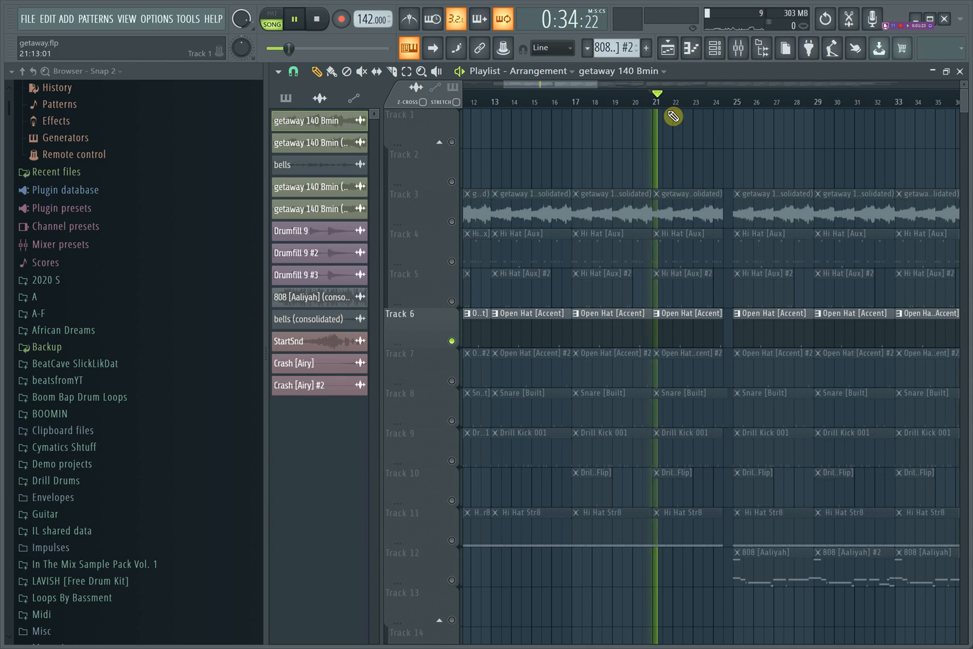
pyautogui.click(452, 380)
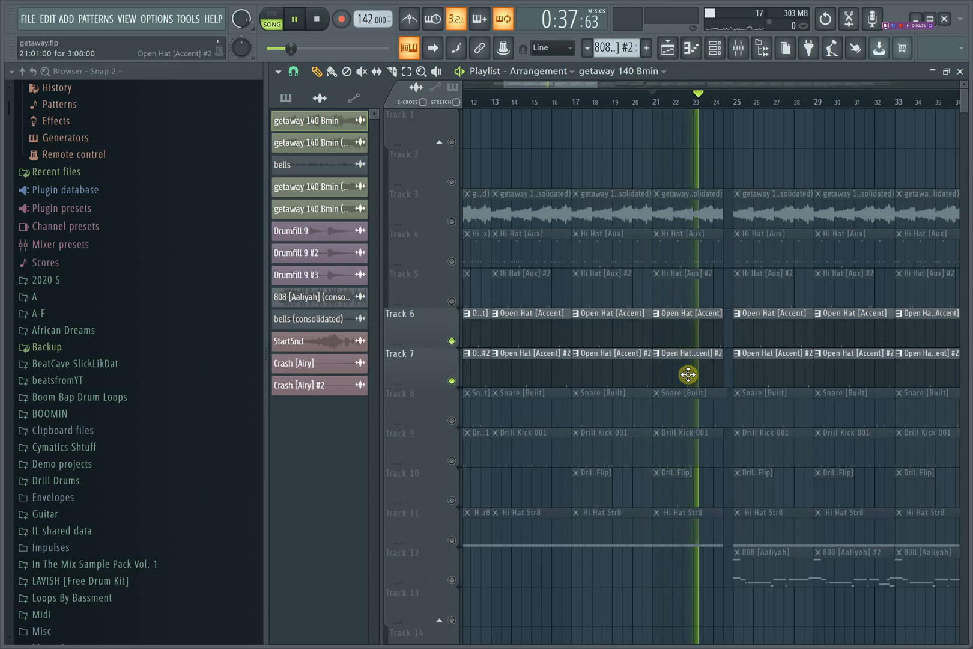
pyautogui.press('space')
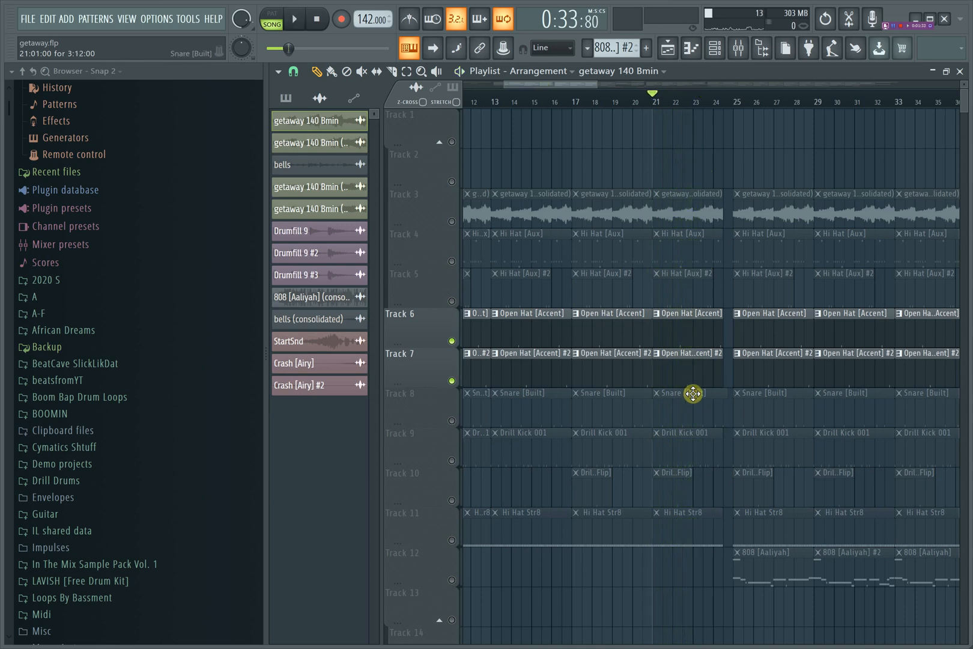
# Step: Enable the snare on Track 8 and play it with the open hats from bar 17
pyautogui.click(578, 112)
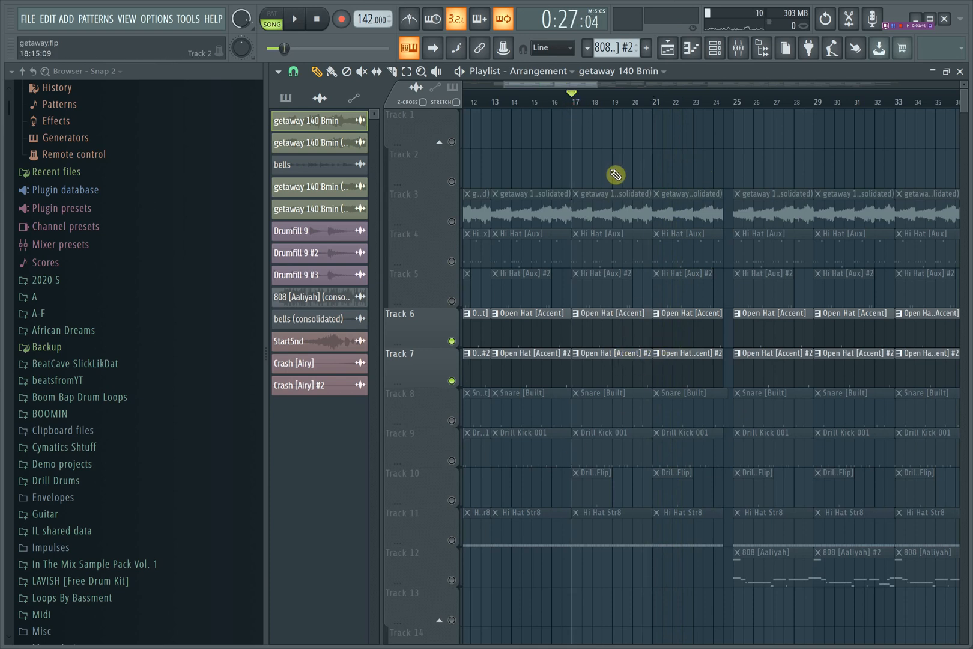
pyautogui.click(452, 421)
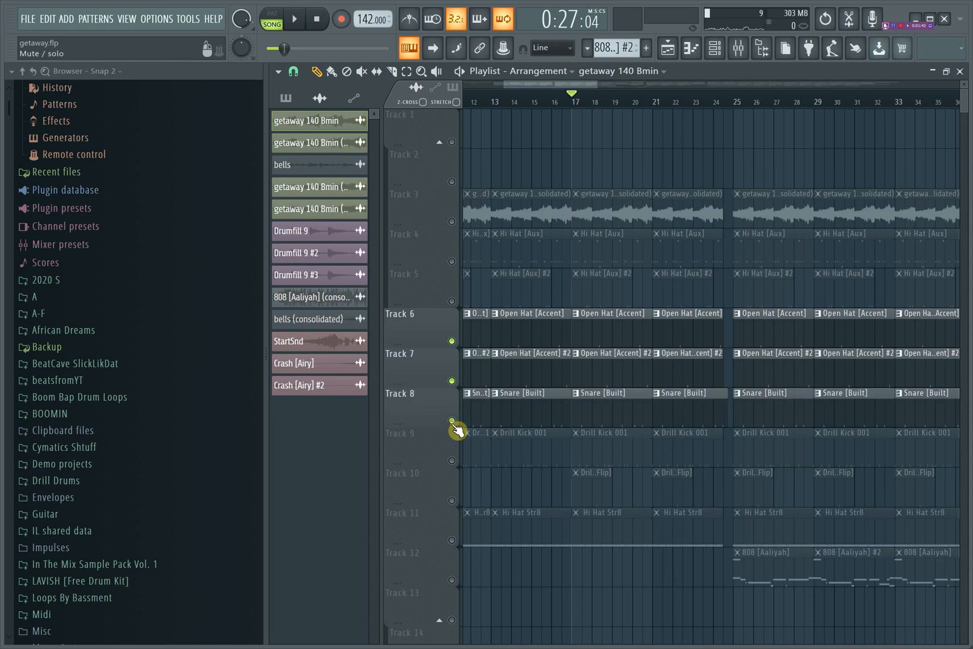
pyautogui.press('space')
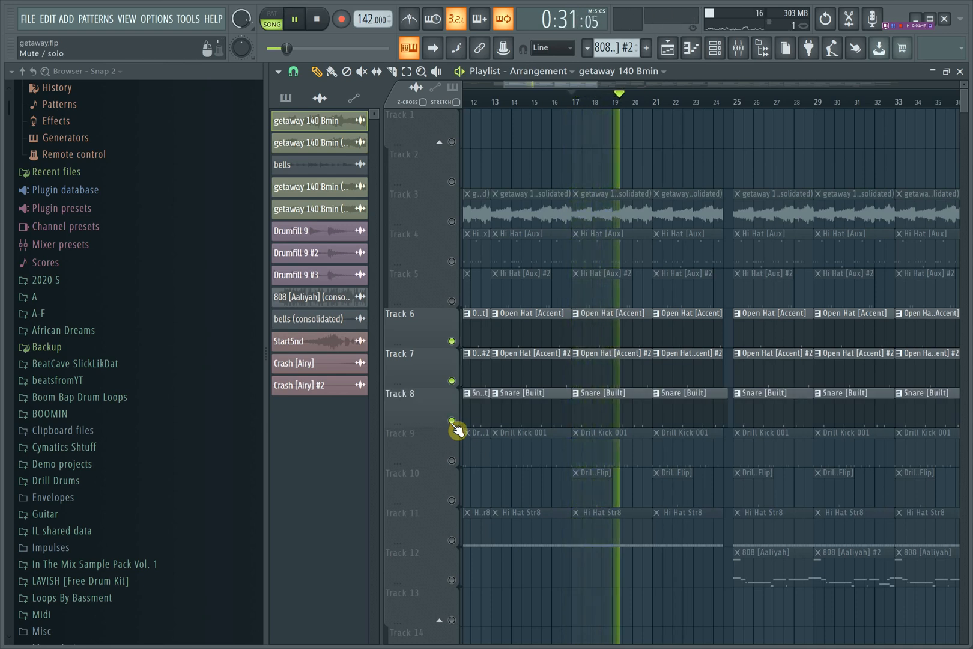
pyautogui.press('space')
# Step: Enable the Drill Kick 001 on Track 9 and play it together with the hats and snare from bar 17
pyautogui.click(452, 461)
pyautogui.press('space')
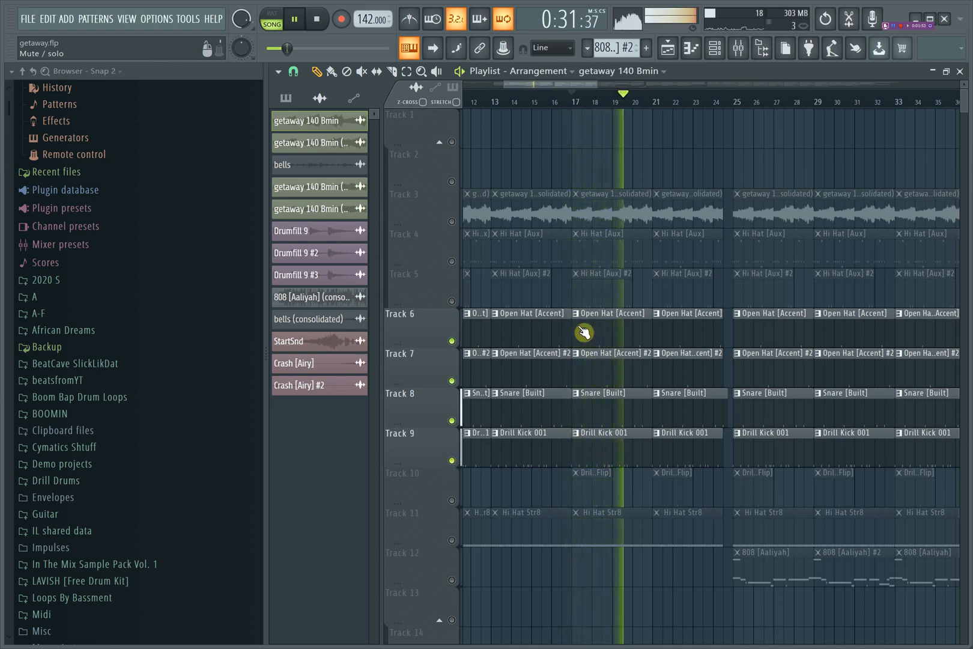
pyautogui.press('space')
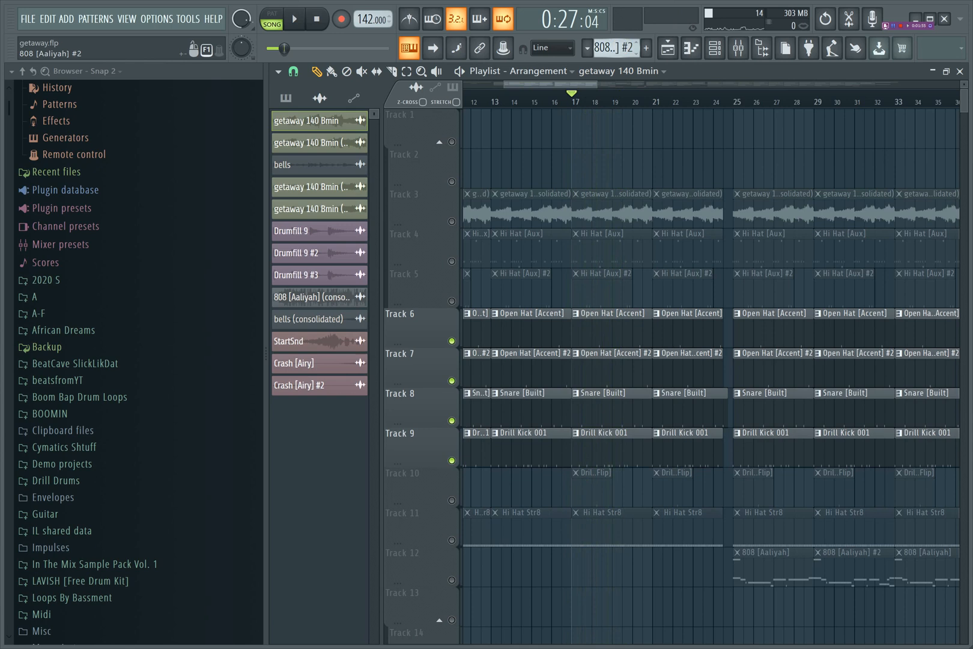
# Step: Select the Drill Kick 001 pattern and examine its step sequence in the Channel rack
pyautogui.click(613, 47)
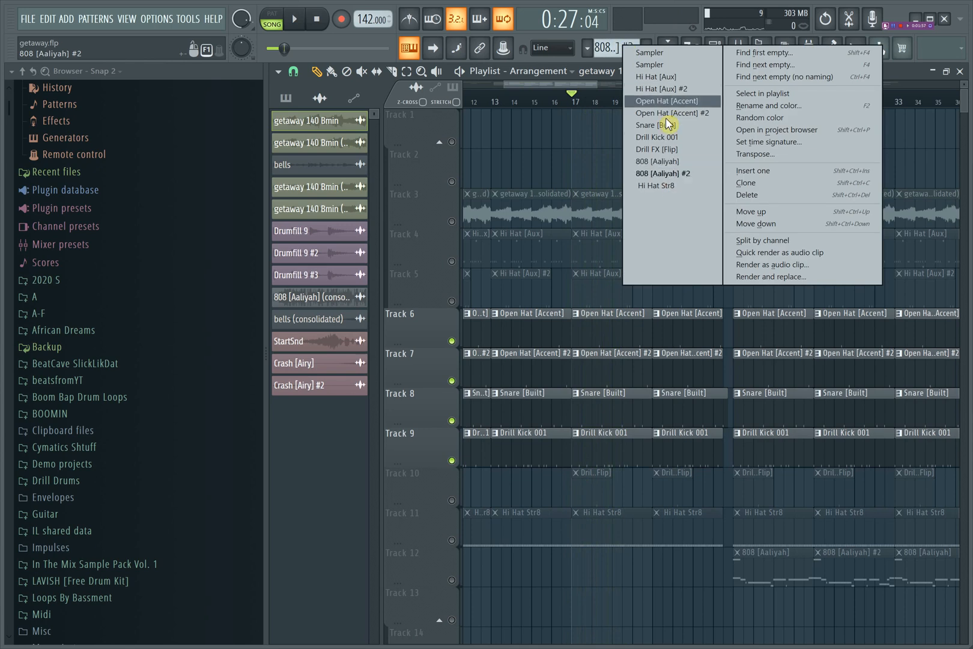
pyautogui.click(657, 137)
pyautogui.click(715, 49)
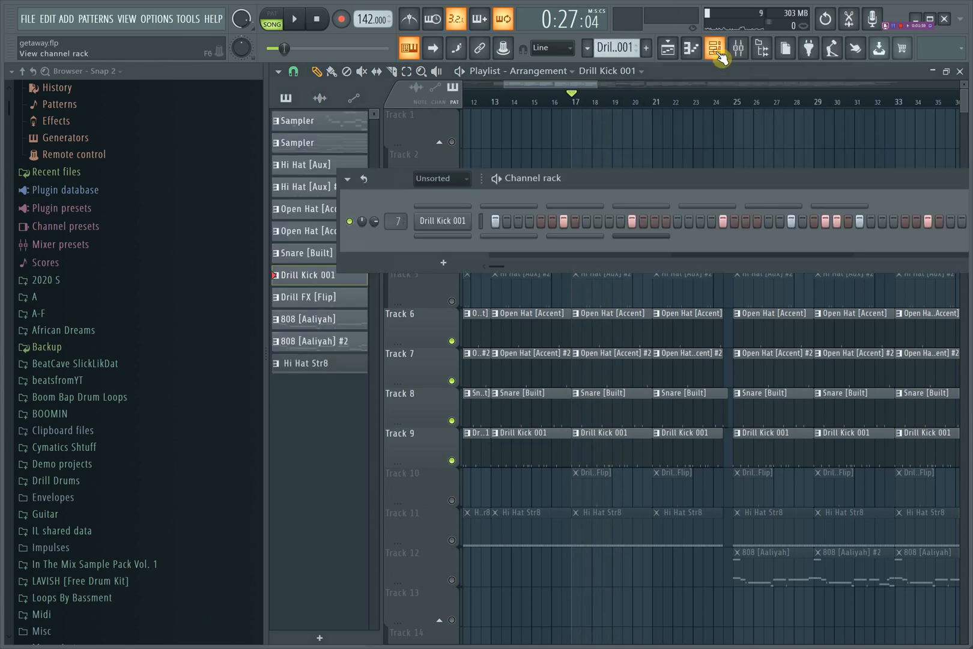
pyautogui.moveTo(647, 180); pyautogui.dragTo(401, 161)
pyautogui.click(823, 161)
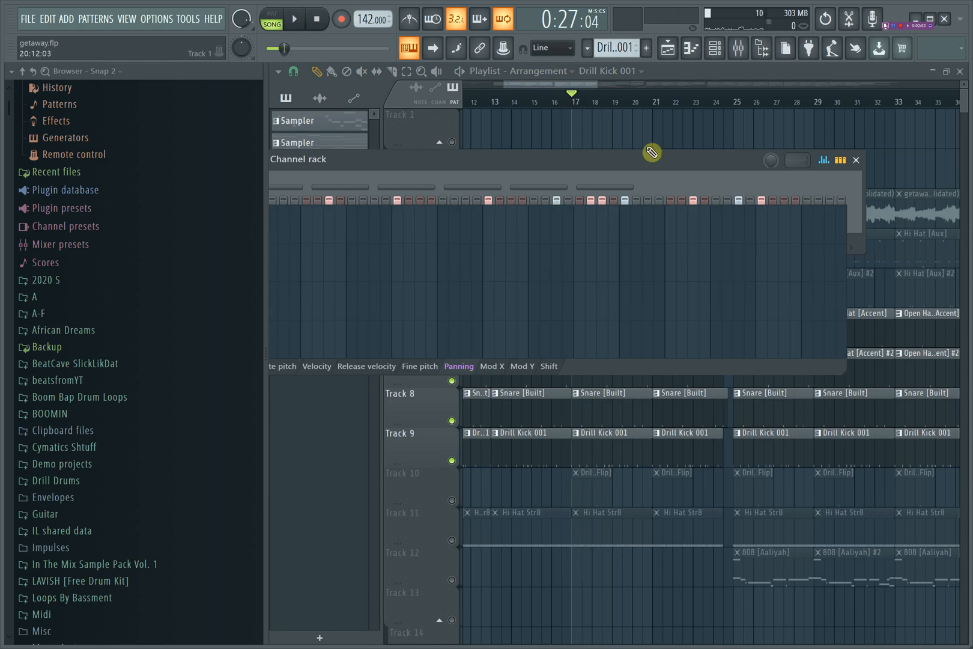
pyautogui.press('F6')
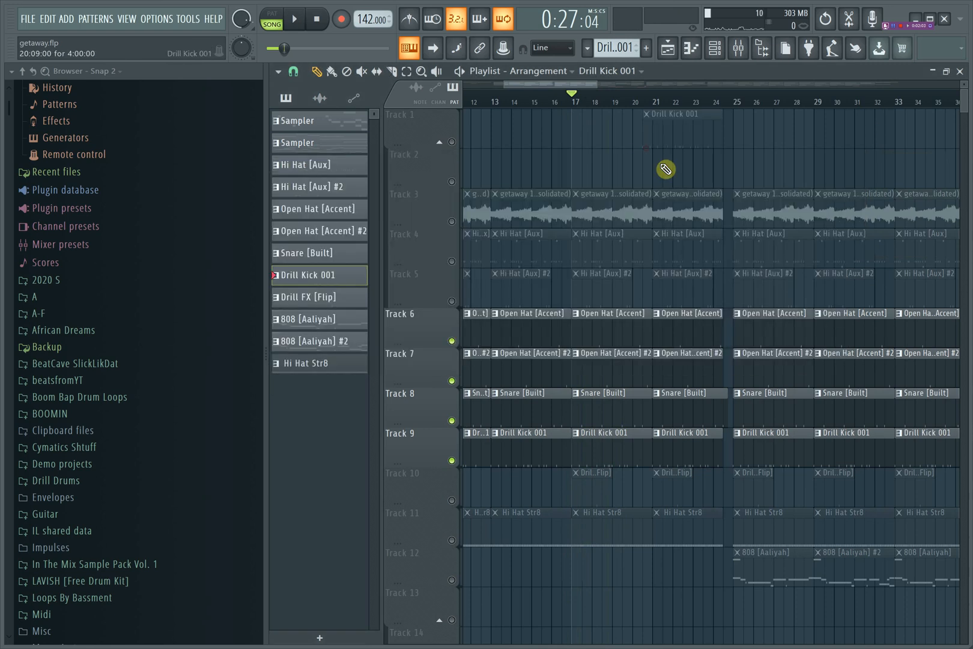
pyautogui.click(714, 48)
pyautogui.moveTo(501, 161); pyautogui.dragTo(634, 151)
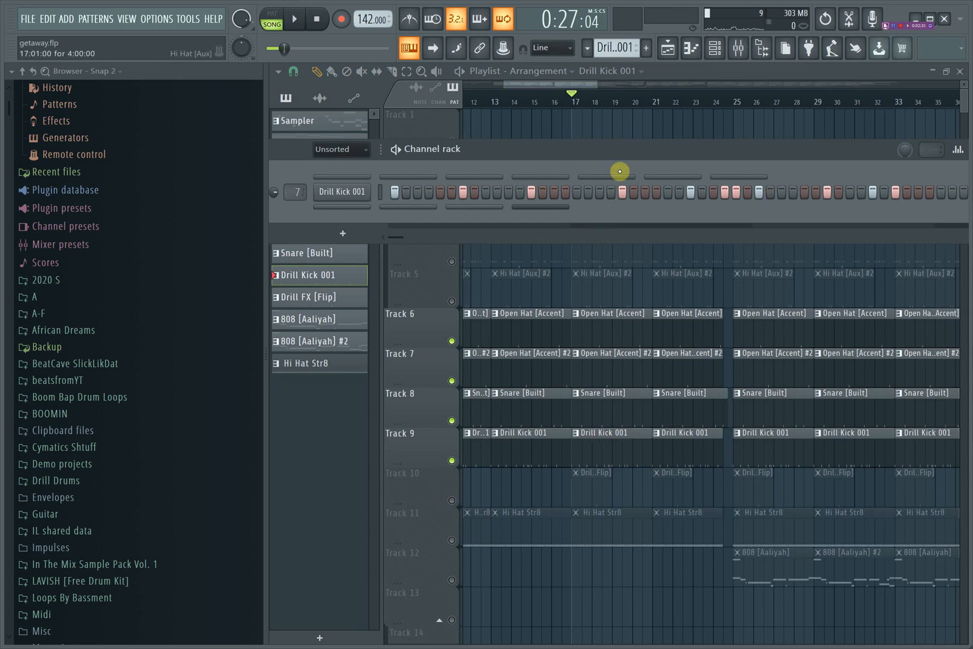
# Step: Play the hats, snare and kick in the playlist from 18:05
pyautogui.moveTo(601, 98); pyautogui.dragTo(549, 78)
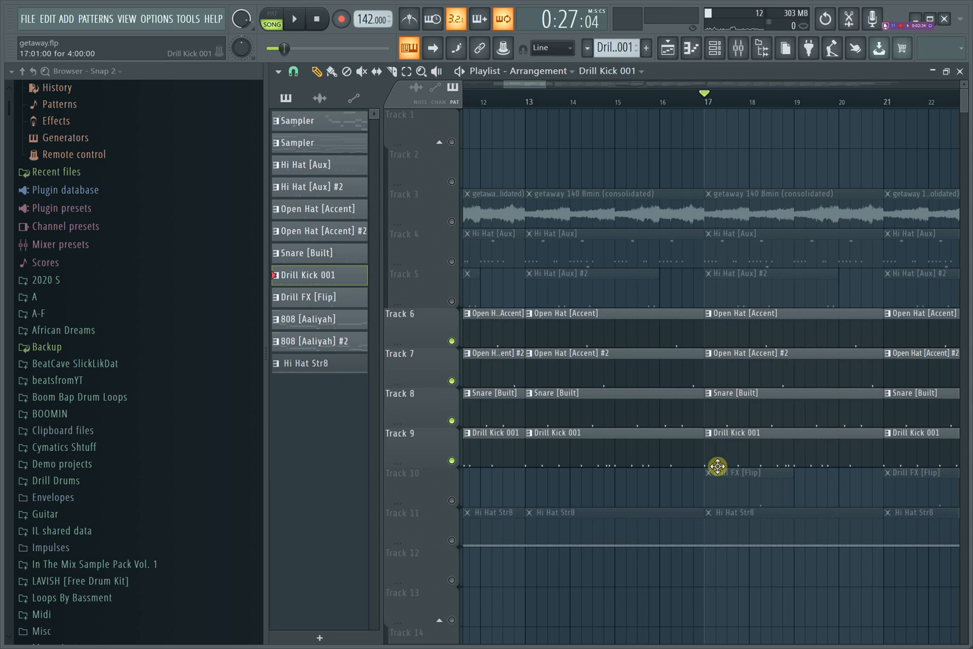
pyautogui.click(765, 96)
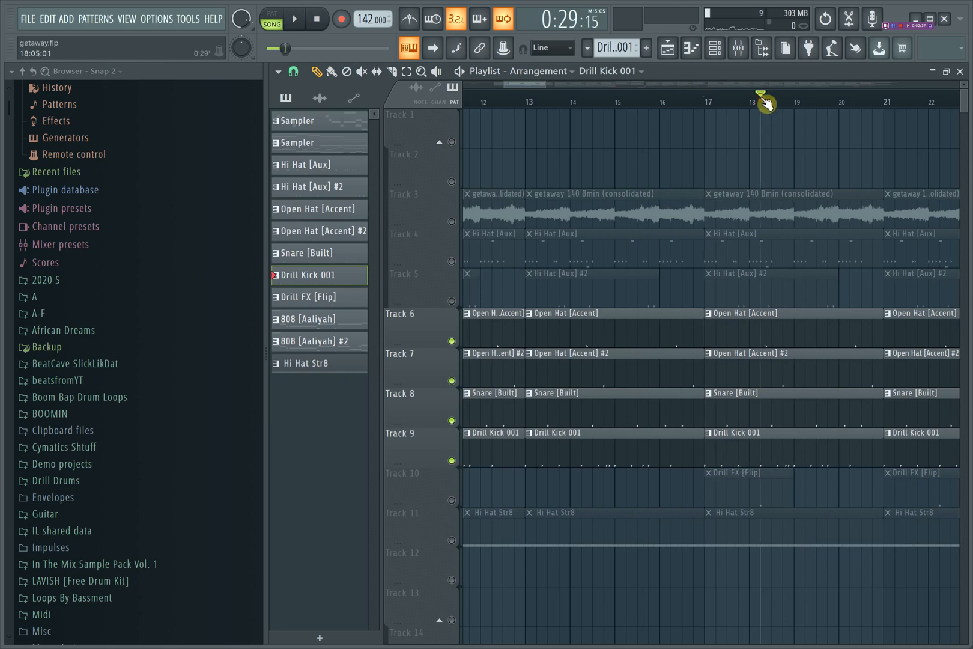
pyautogui.press('space')
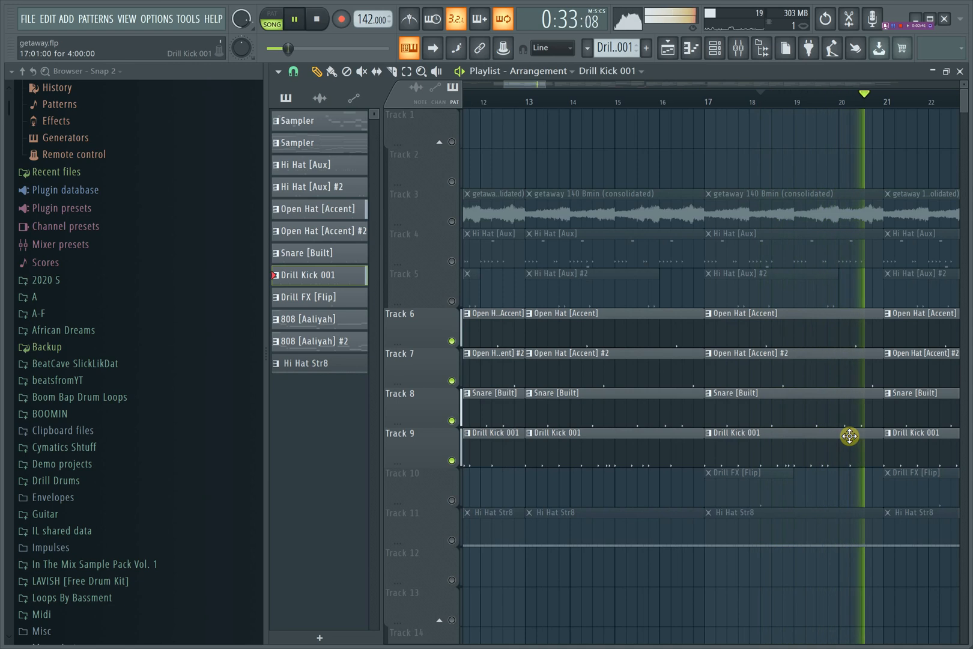
pyautogui.press('space')
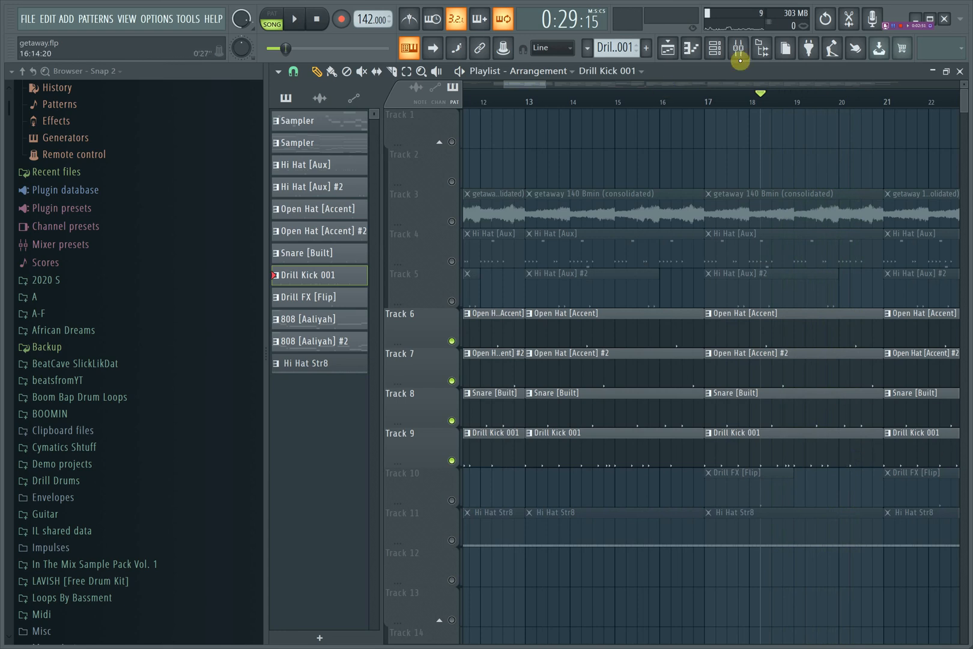
# Step: Examine the velocities of the Drill Kick 001 steps in the Channel rack's graph editor, then close the rack
pyautogui.click(739, 53)
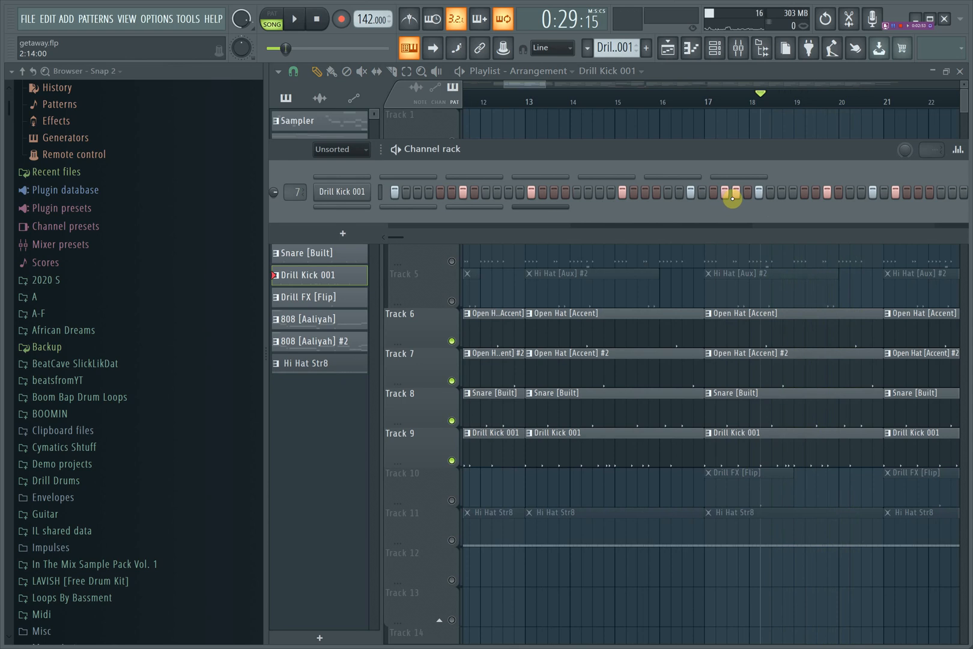
pyautogui.moveTo(819, 160); pyautogui.dragTo(775, 163)
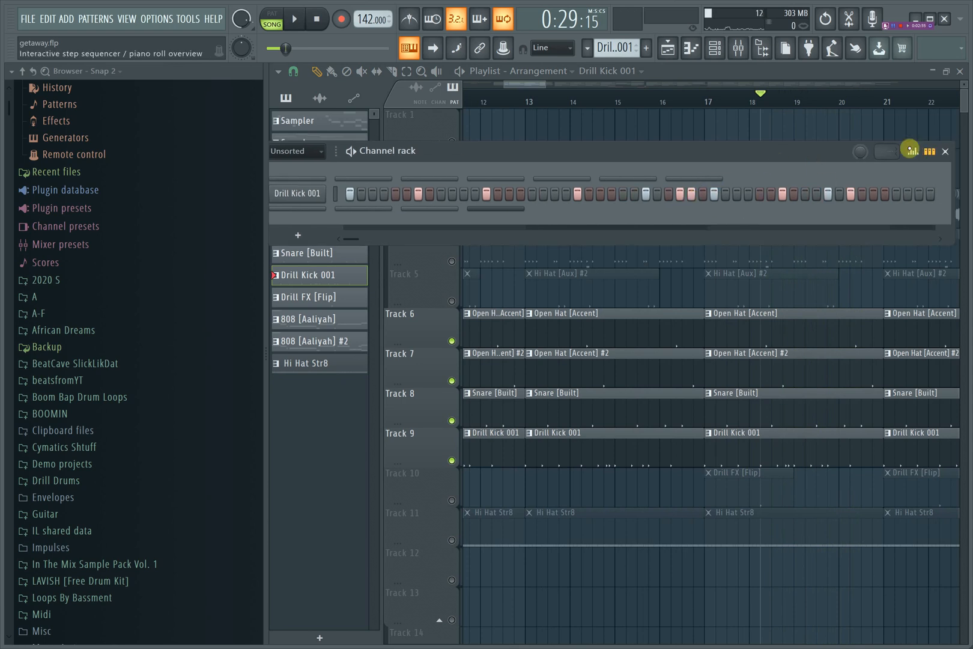
pyautogui.click(913, 152)
pyautogui.click(334, 193)
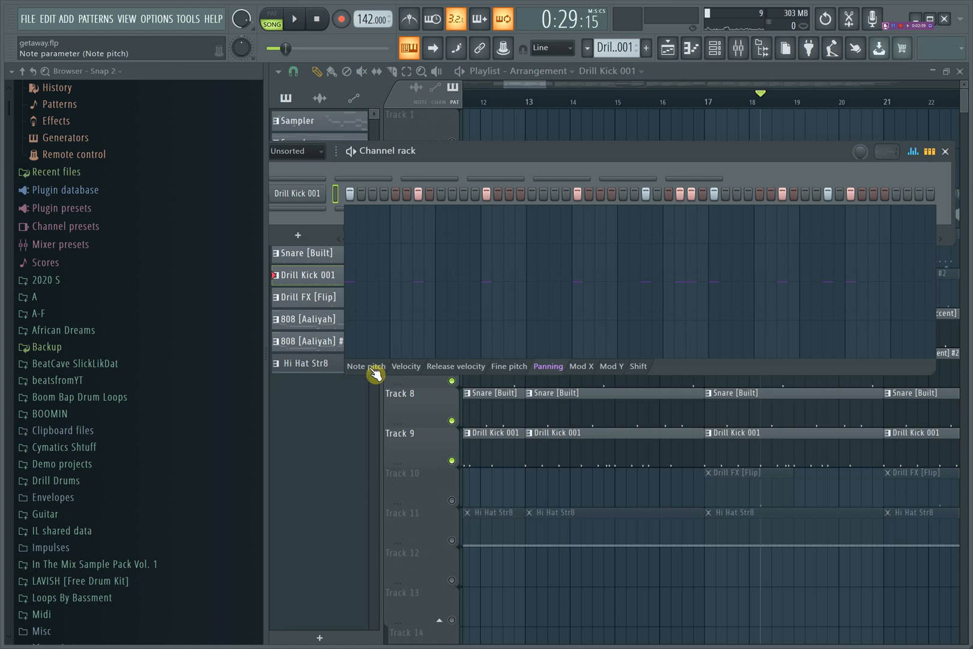
pyautogui.click(413, 368)
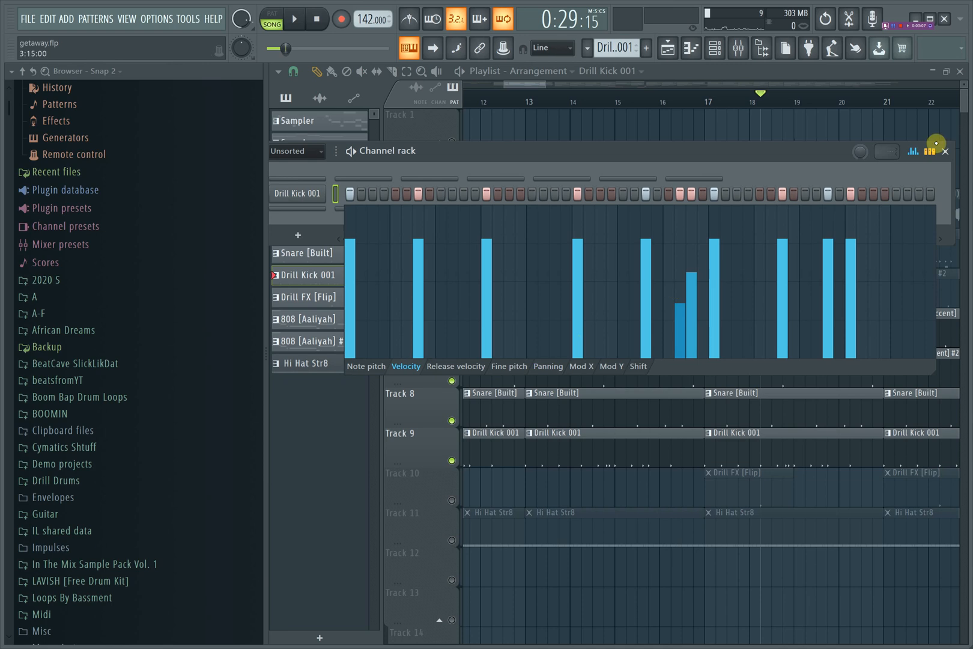
pyautogui.click(856, 74)
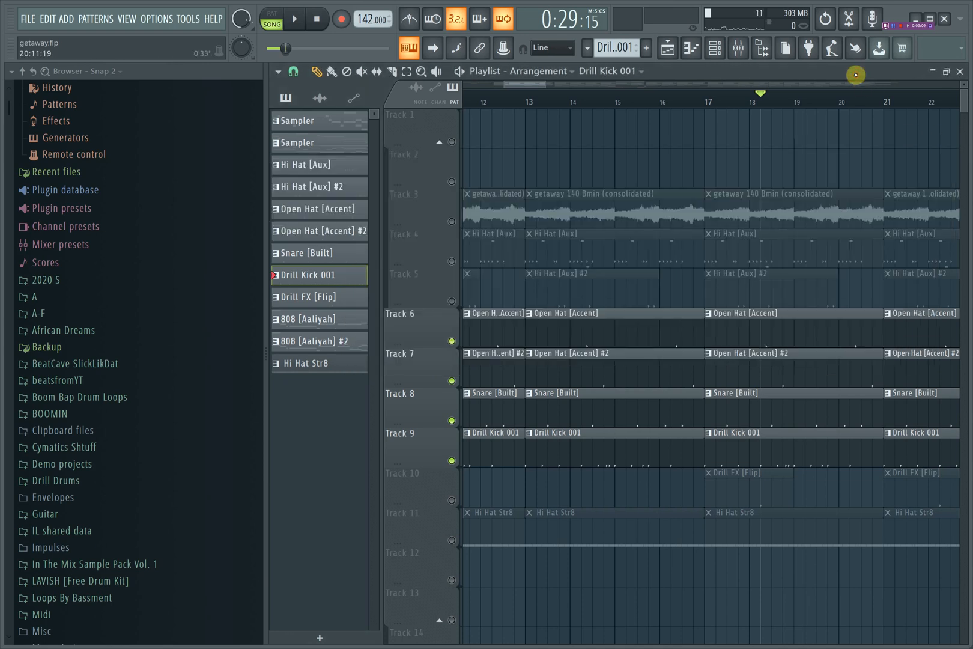
# Step: Play Track 10's Drill FX [Flip] from bar 17, first with the enabled drums and then soloed, and re-enable all tracks
pyautogui.click(705, 103)
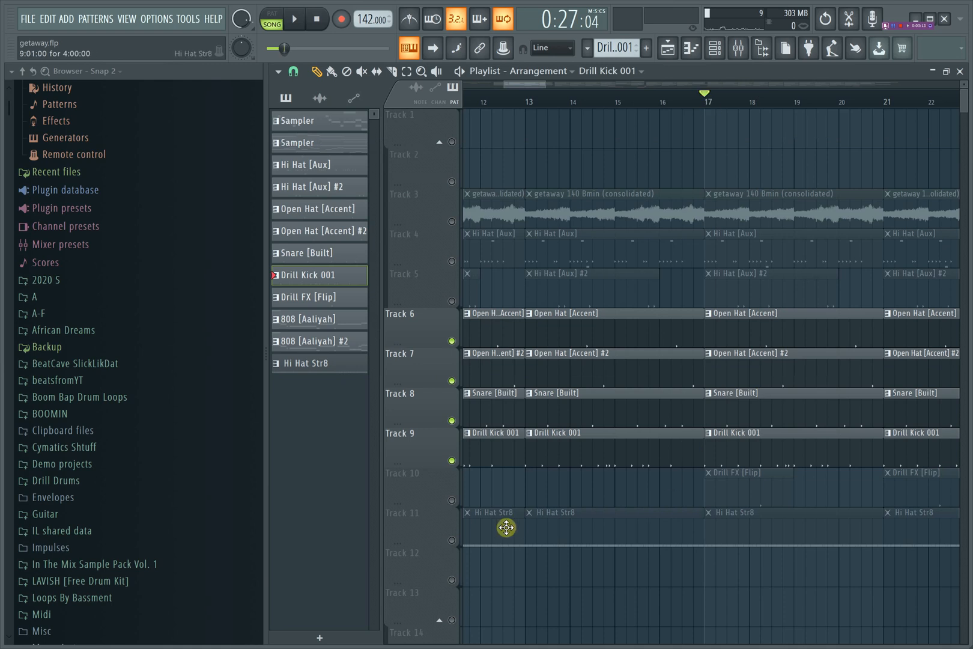
pyautogui.click(451, 500)
pyautogui.press('space')
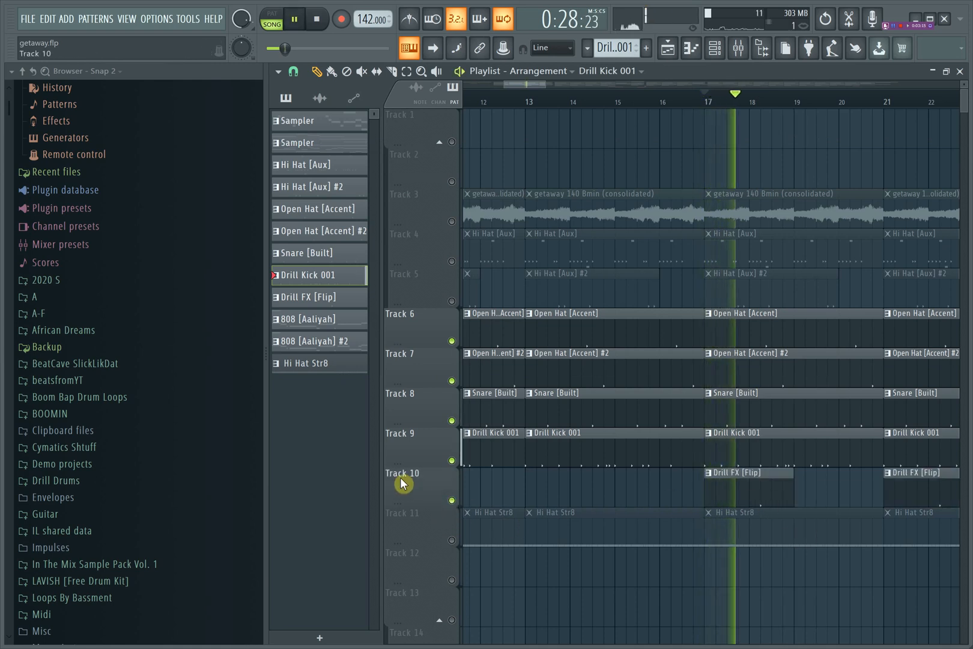
pyautogui.rightClick(453, 502)
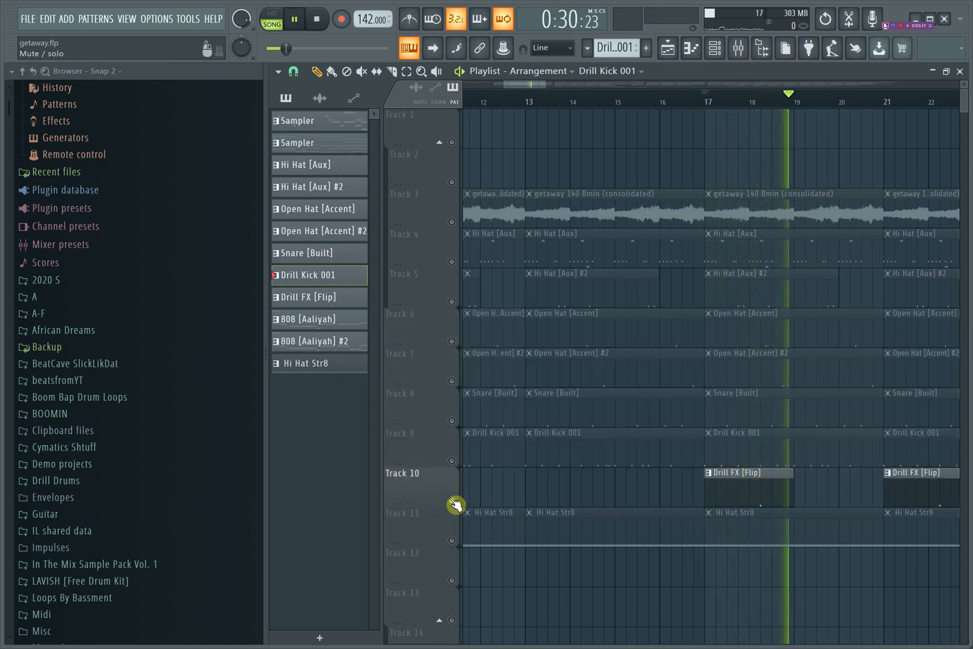
pyautogui.press('space')
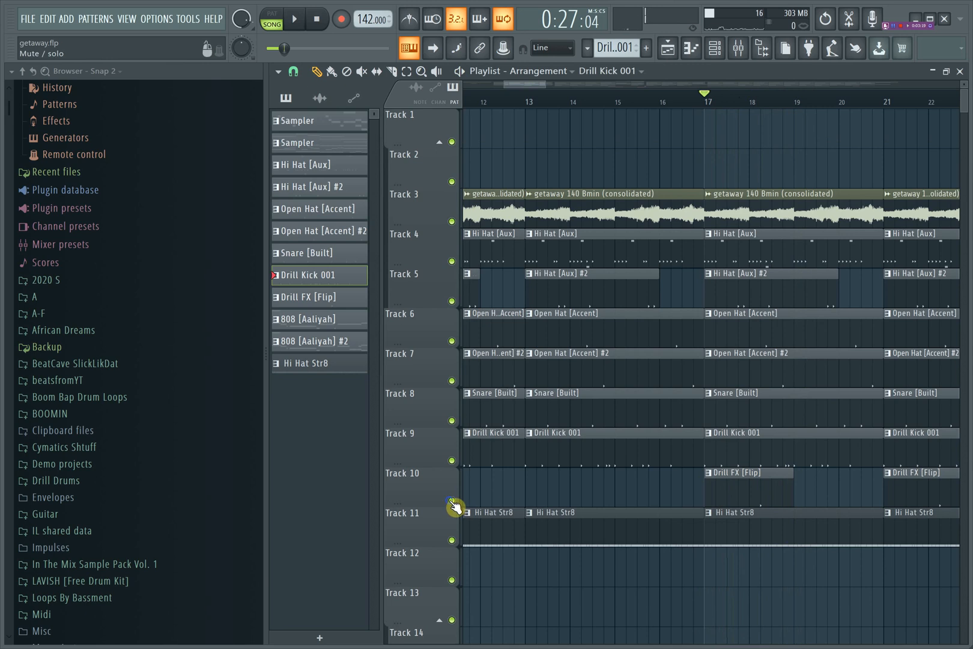
# Step: Enable Tracks 6 to 9 alongside Track 10 in the playlist, leaving all other tracks muted
pyautogui.click(454, 463)
pyautogui.click(452, 420)
pyautogui.click(451, 380)
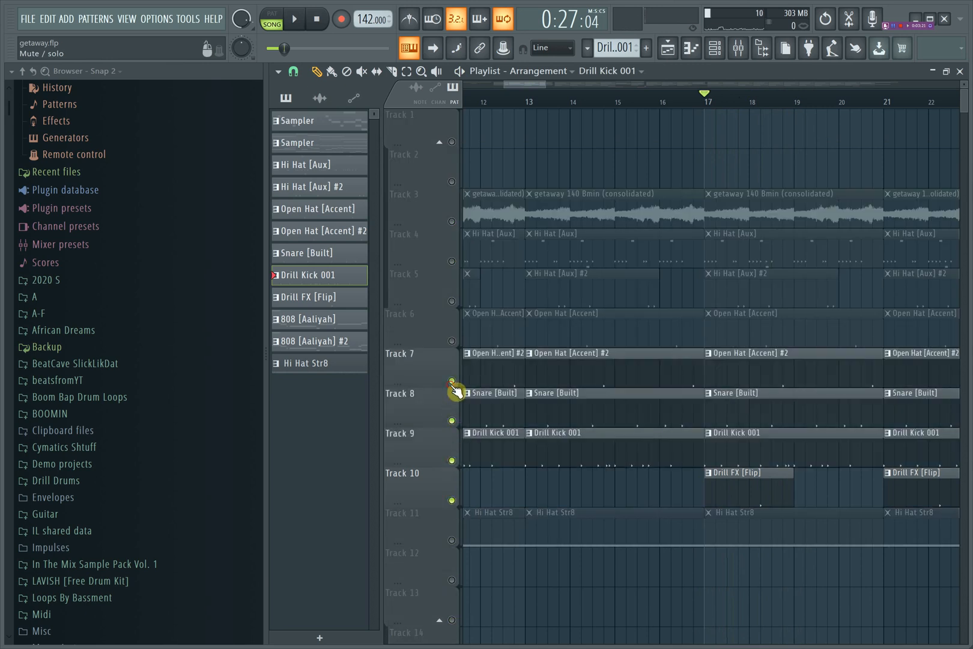
pyautogui.click(452, 341)
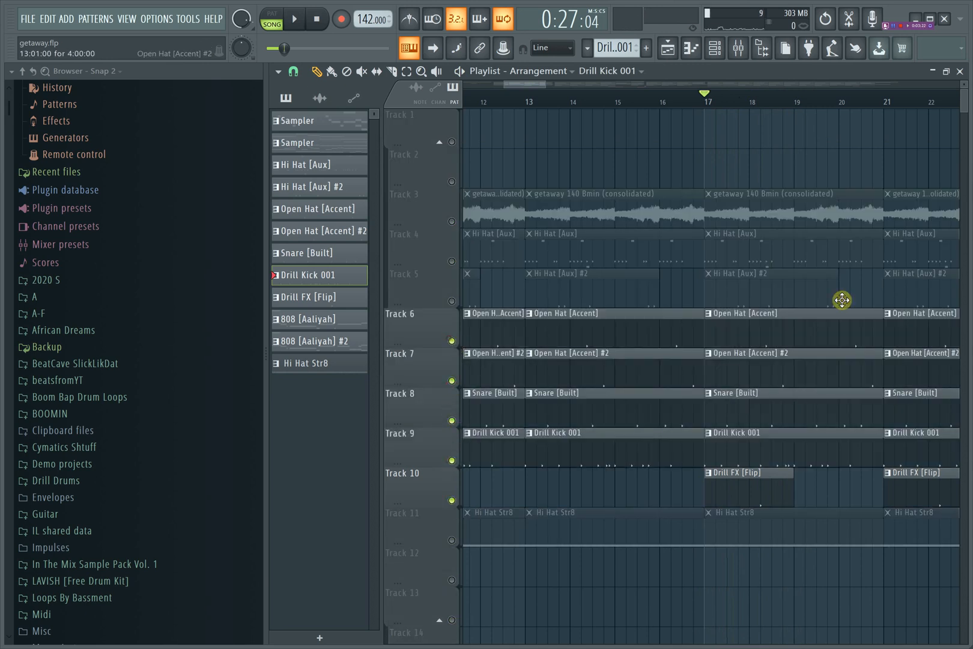
# Step: Select the Drill FX [Flip] pattern and examine its step sequence in the Channel rack
pyautogui.click(715, 48)
pyautogui.click(297, 157)
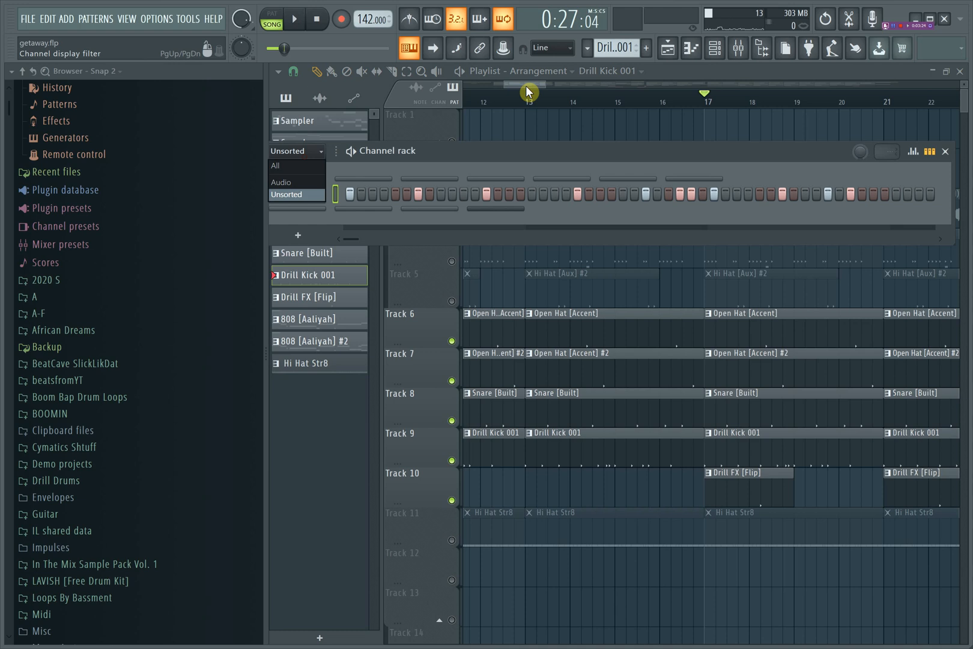
pyautogui.click(621, 53)
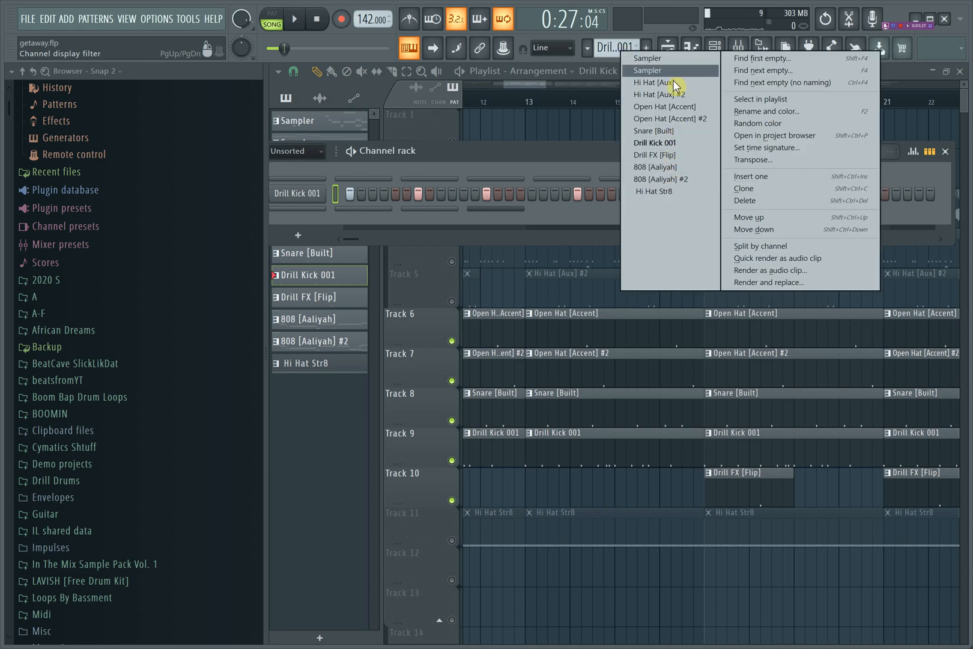
pyautogui.click(663, 154)
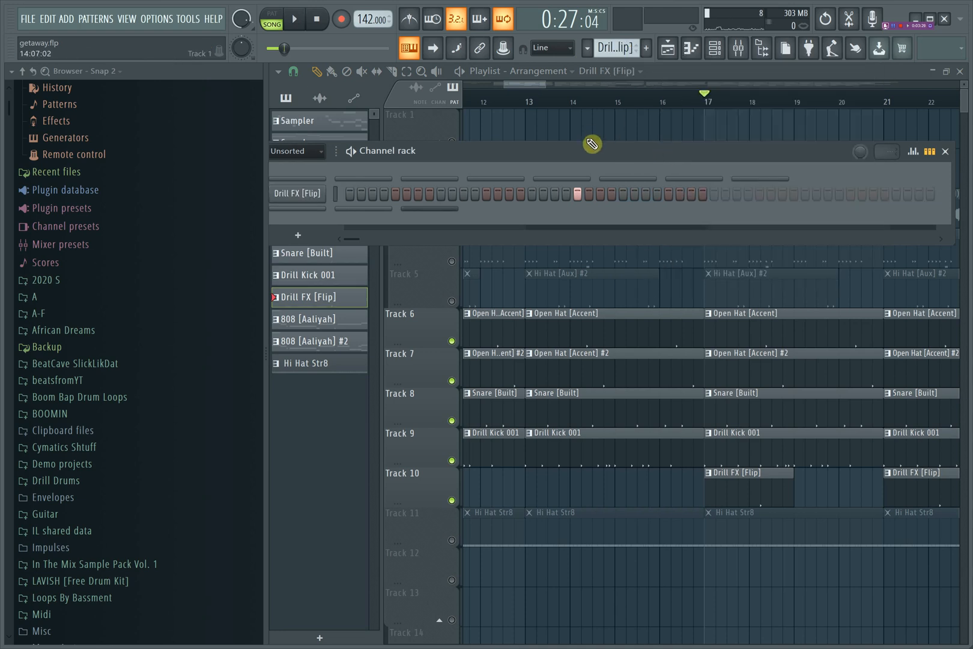
# Step: Examine the Drill FX [Flip] channel's sample start, stereo and fade-out settings and its waveform, and close the channel window
pyautogui.click(318, 194)
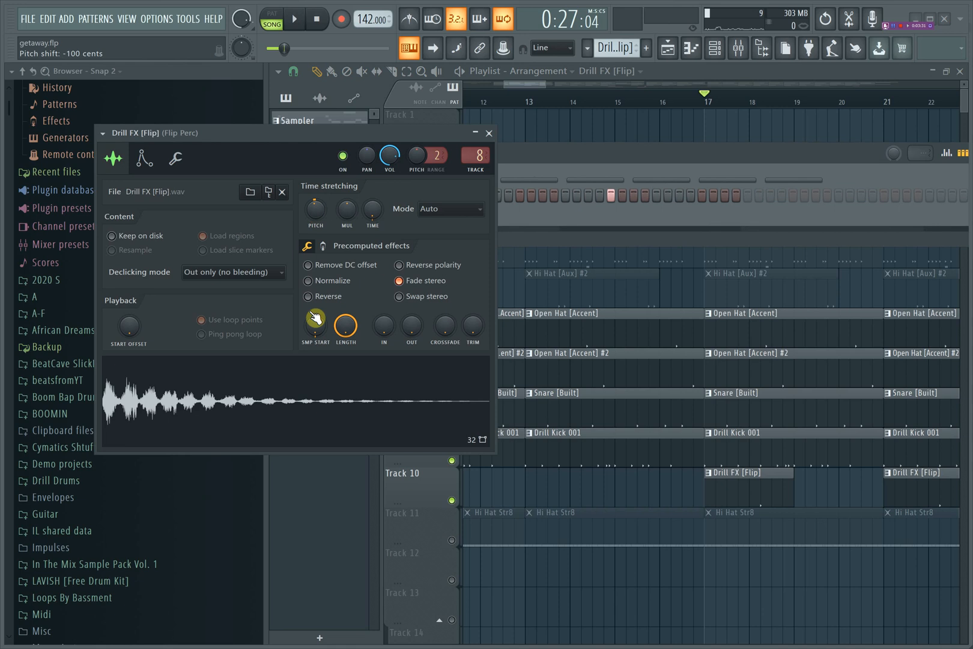
pyautogui.moveTo(315, 318); pyautogui.dragTo(322, 328)
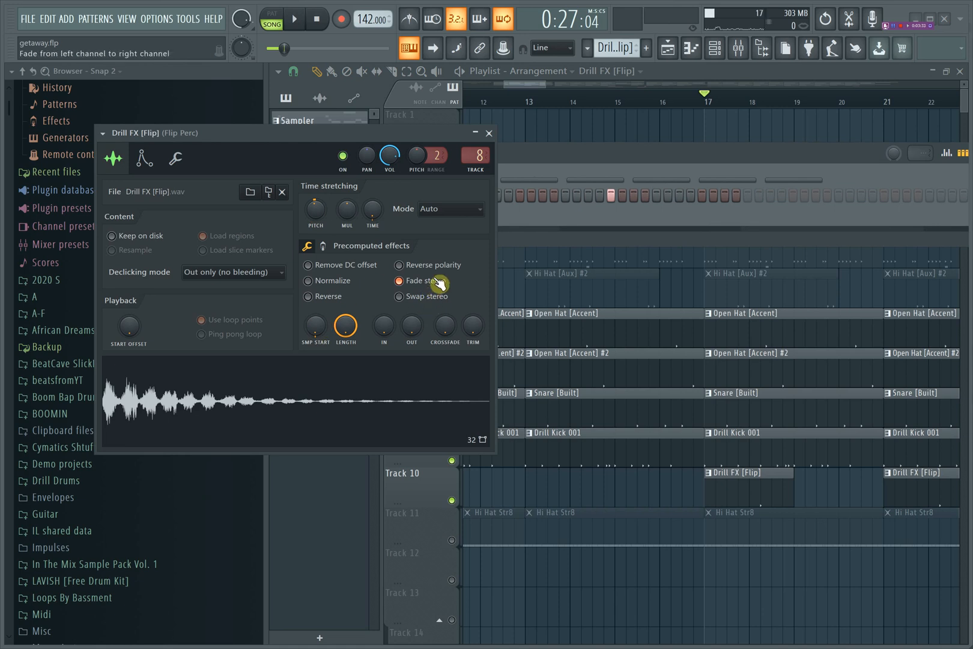
pyautogui.moveTo(418, 325); pyautogui.dragTo(414, 318)
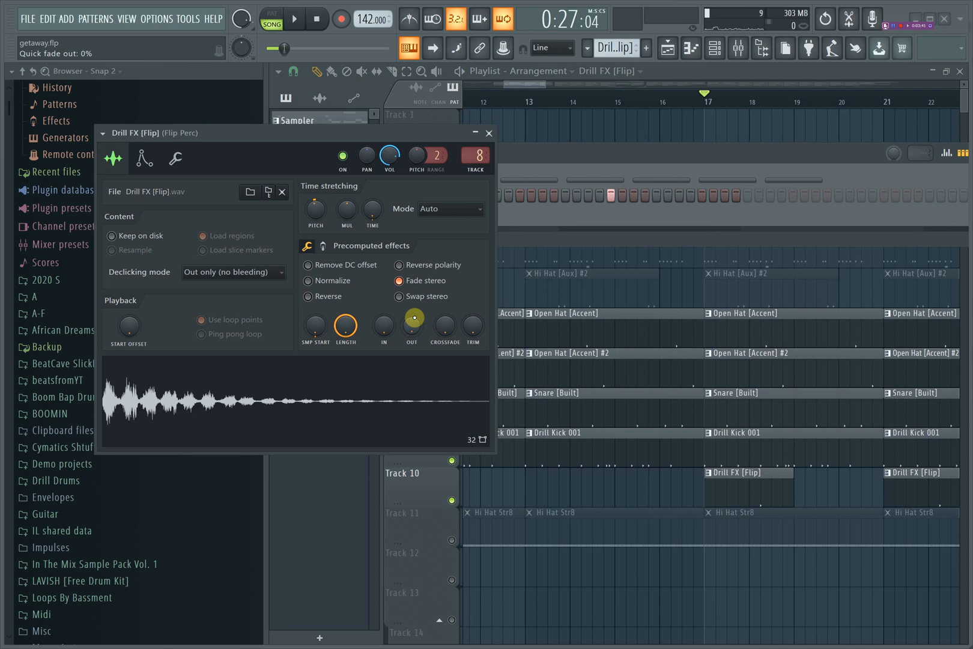
pyautogui.moveTo(282, 382); pyautogui.dragTo(479, 188)
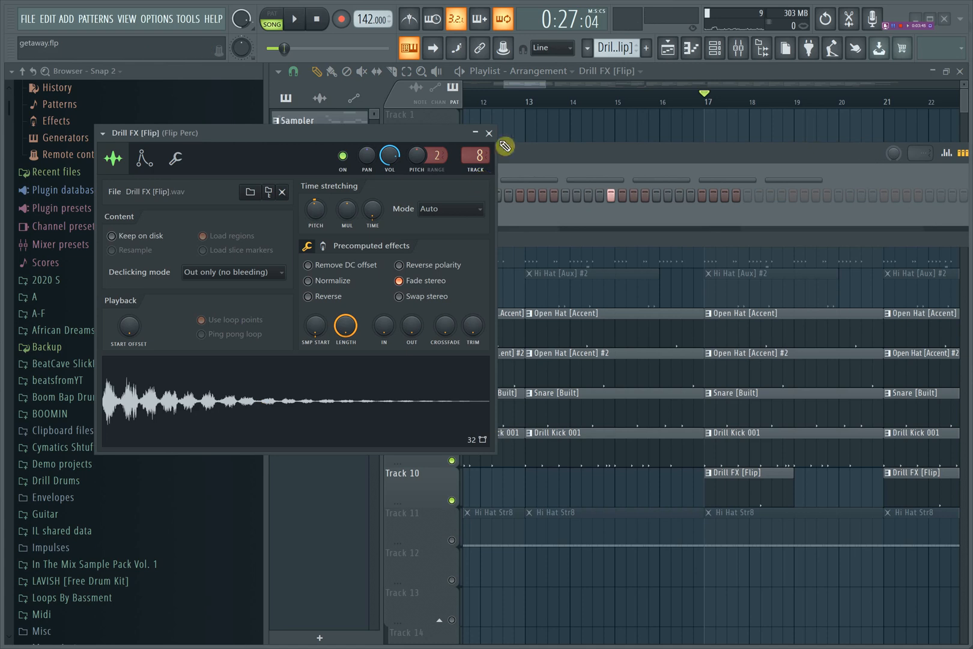
pyautogui.click(489, 134)
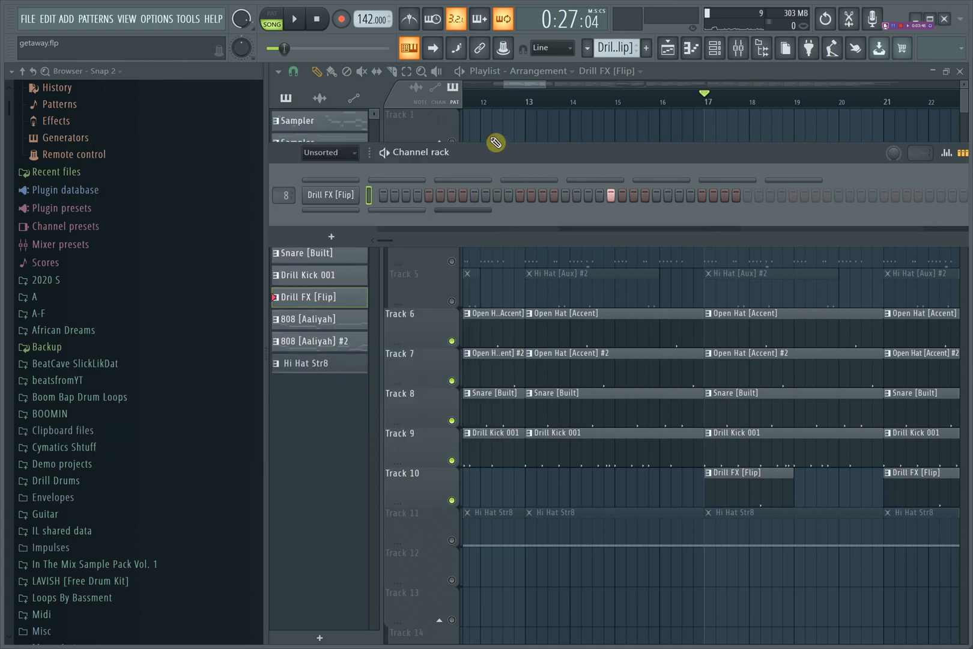
# Step: Close the Channel rack and play Tracks 6 to 10 together from bar 17
pyautogui.click(705, 72)
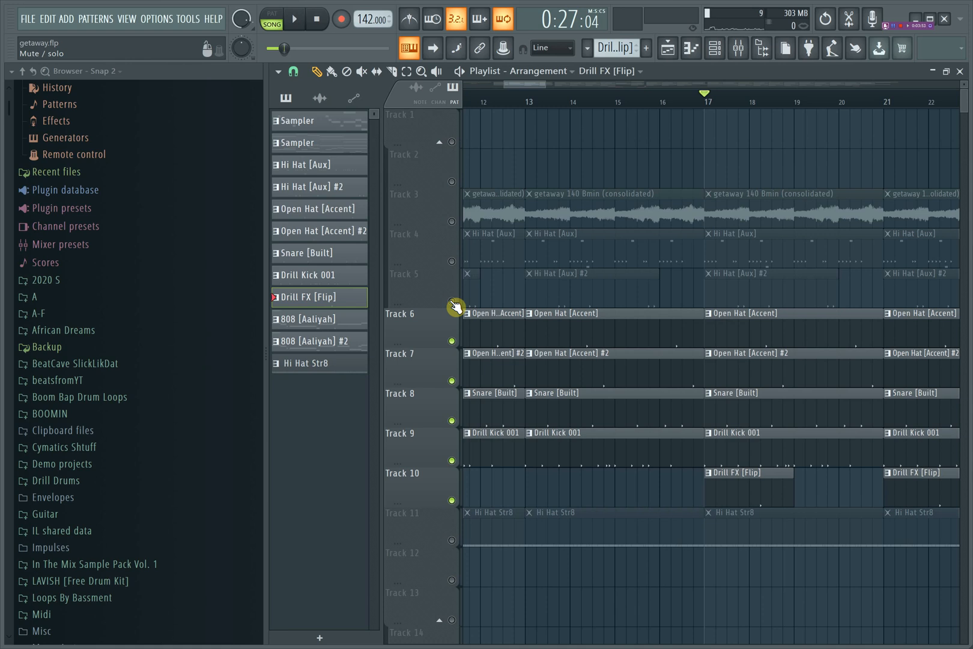
pyautogui.press('space')
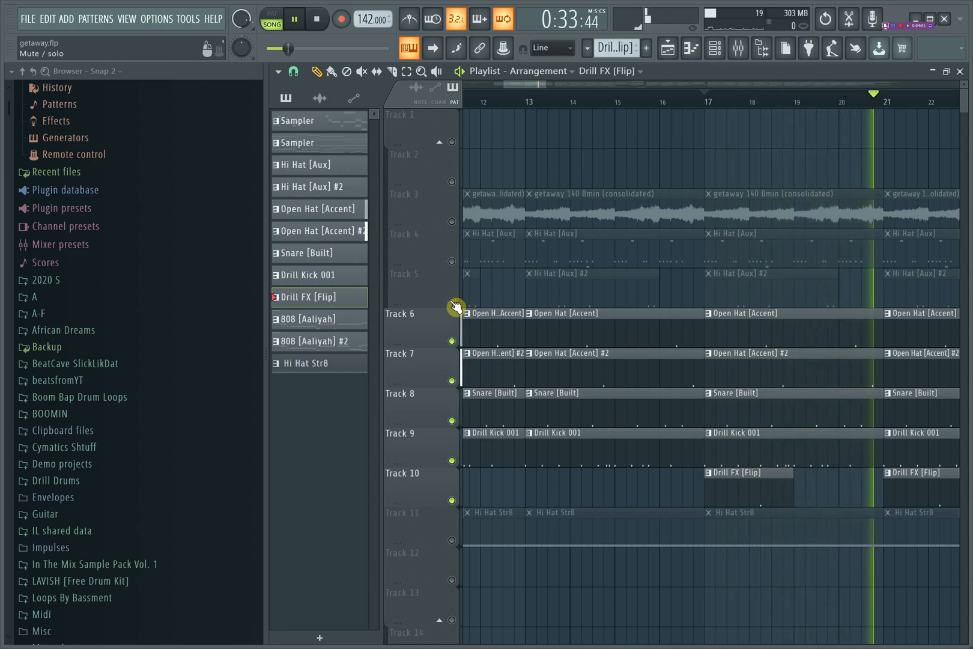
pyautogui.press('space')
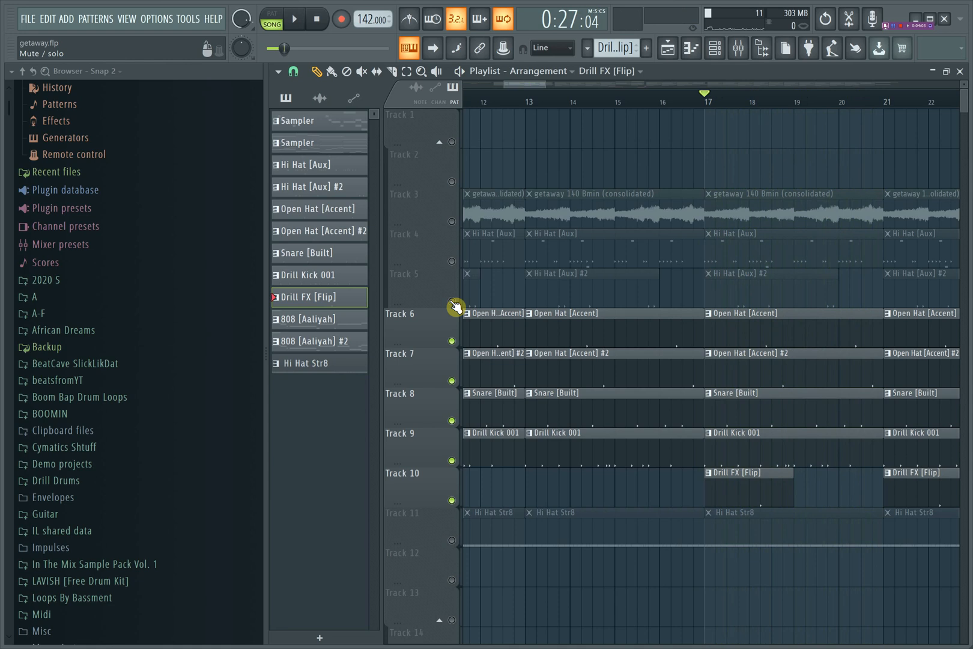
# Step: Play Track 4's Hi Hat [Aux] soloed from bar 17, adding Track 5's Hi Hat [Aux] #2 during playback
pyautogui.click(450, 262)
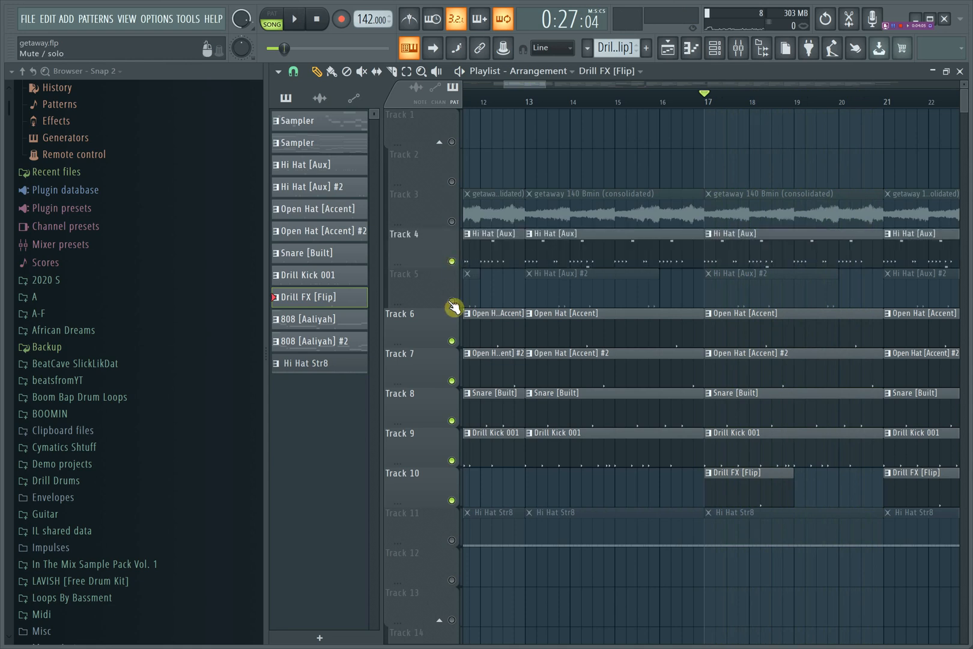
pyautogui.click(451, 301)
pyautogui.rightClick(452, 262)
pyautogui.press('space')
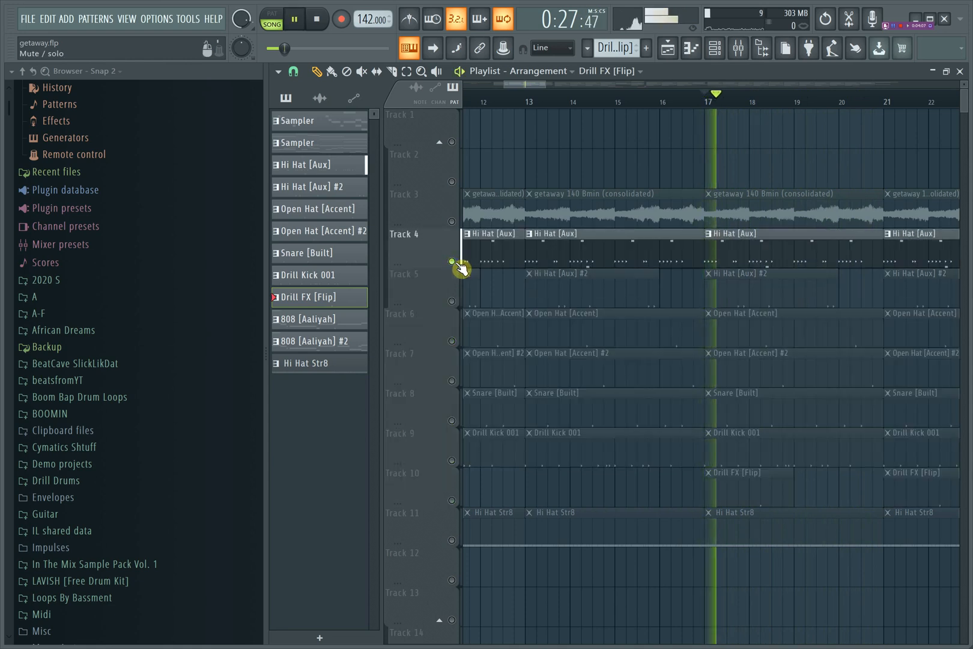
pyautogui.click(453, 301)
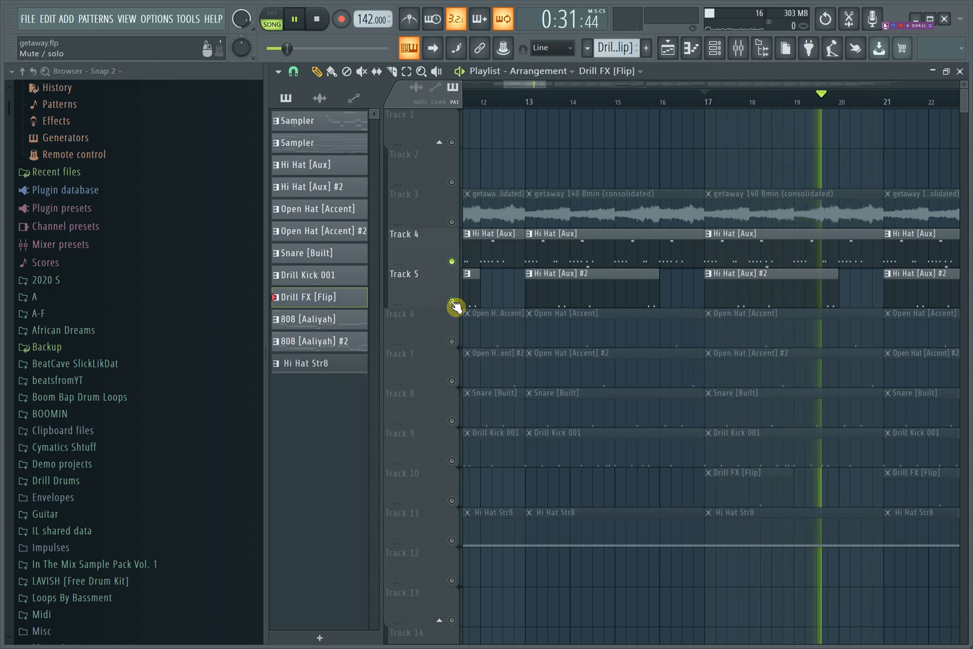
pyautogui.press('space')
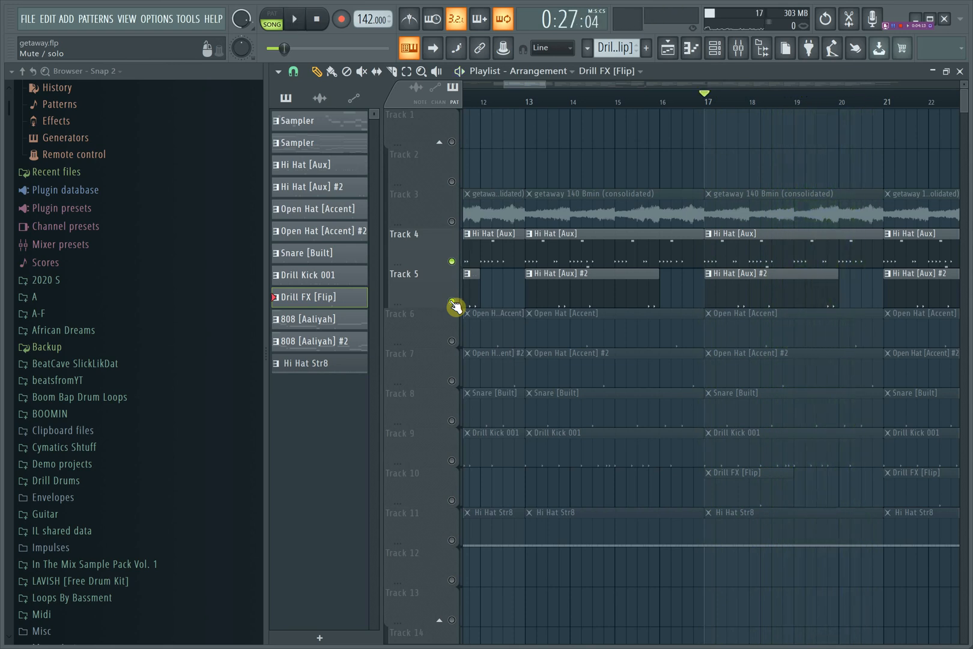
# Step: Select the Hi Hat [Aux] pattern and view its notes in the Channel rack
pyautogui.click(614, 47)
pyautogui.click(667, 75)
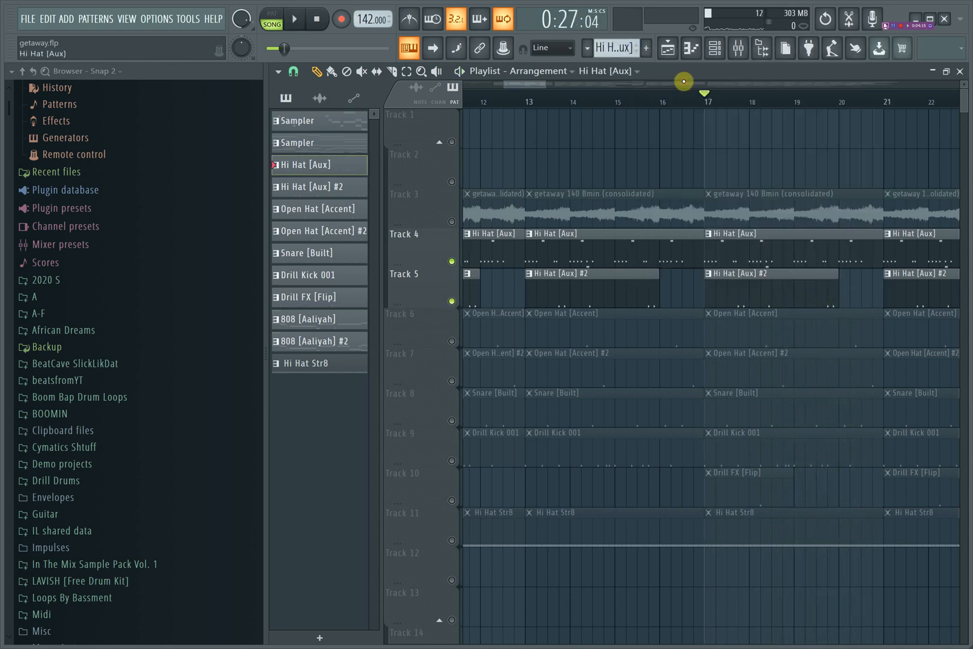
pyautogui.click(714, 47)
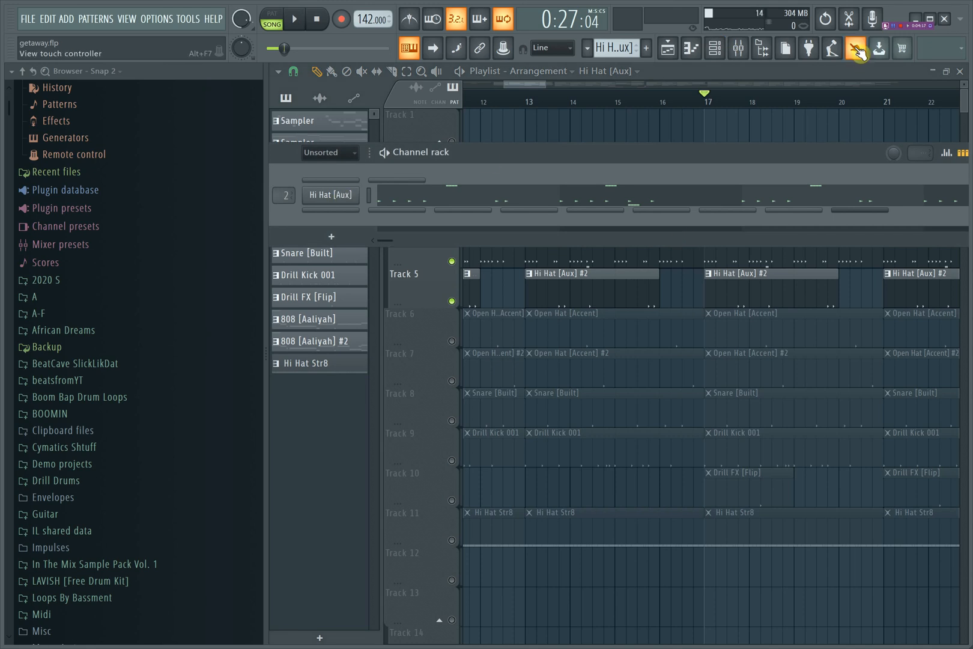
# Step: Play Track 11's Hi Hat Str8 with Tracks 4 and 5 from bar 17, and mute Track 11 again
pyautogui.click(457, 543)
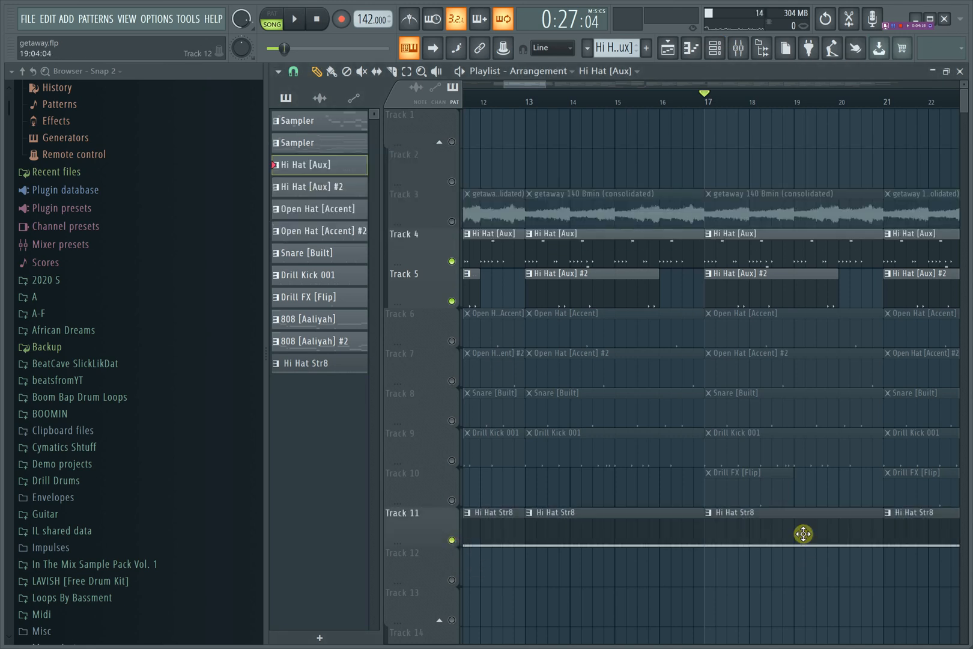
pyautogui.press('space')
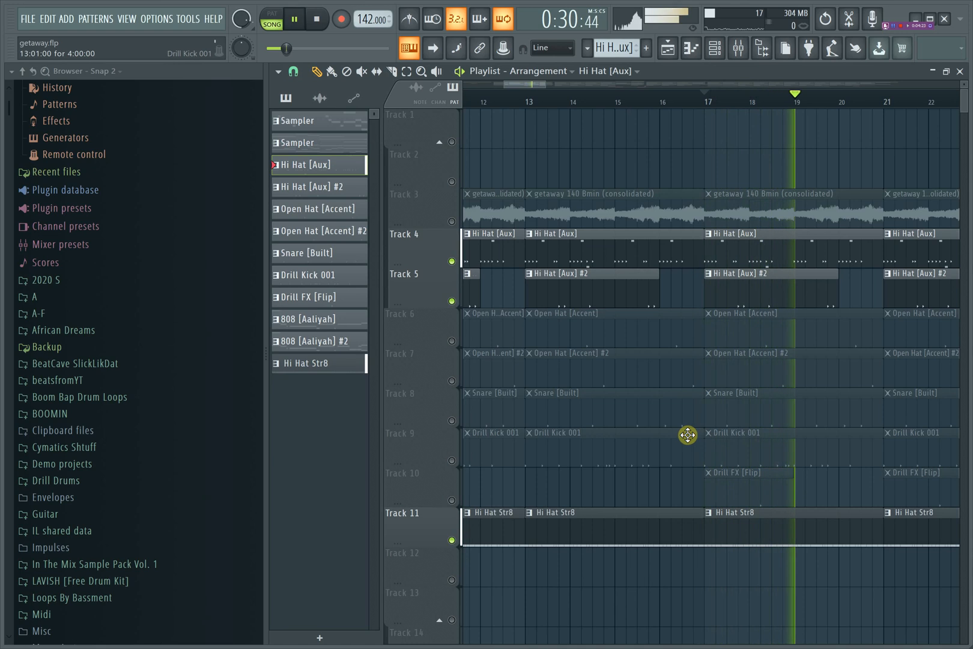
pyautogui.press('space')
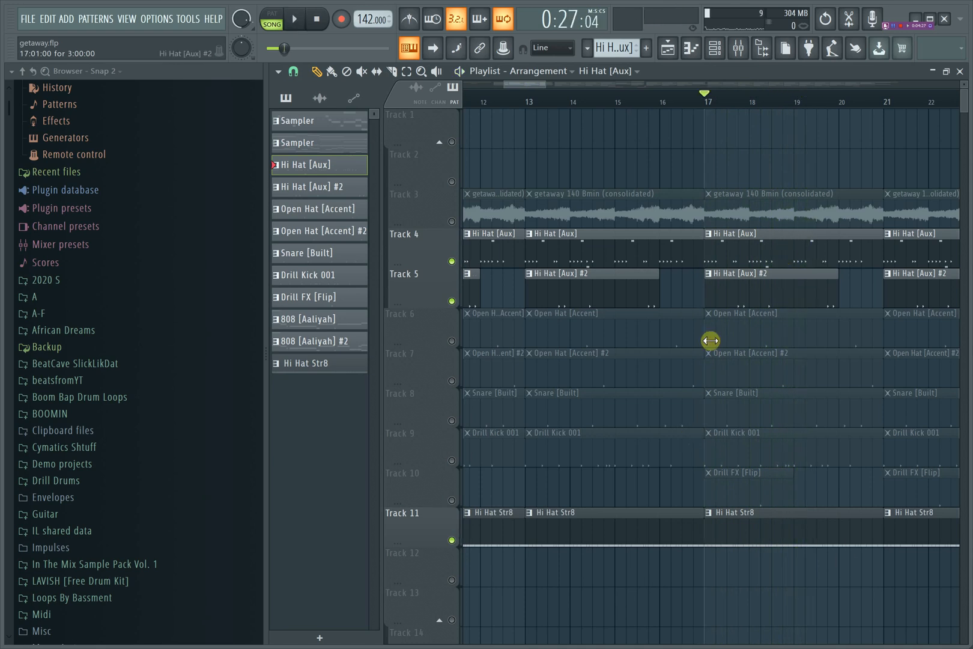
pyautogui.click(454, 542)
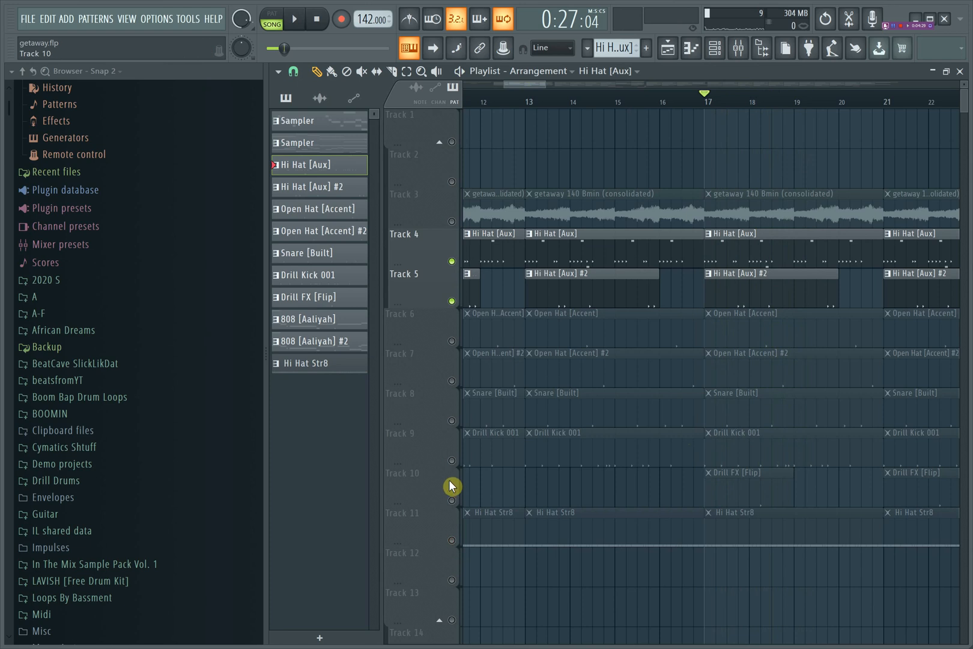
# Step: Enable Tracks 6 to 10 alongside the hi-hats on Tracks 4 and 5, and play the drums from bar 17
pyautogui.click(452, 499)
pyautogui.click(452, 460)
pyautogui.click(451, 420)
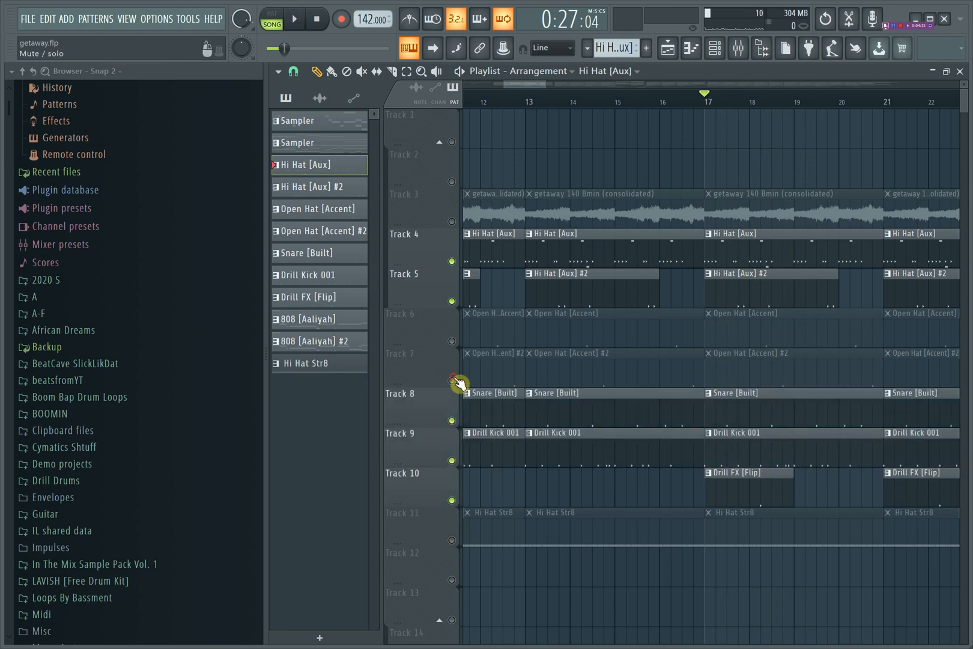
pyautogui.click(452, 380)
pyautogui.click(452, 341)
pyautogui.press('space')
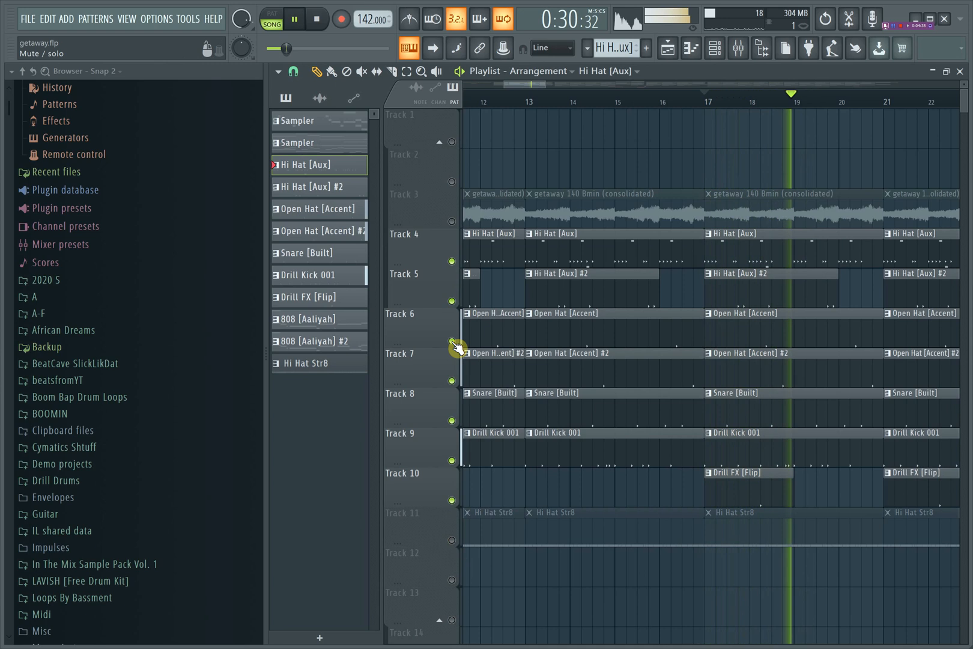
pyautogui.press('space')
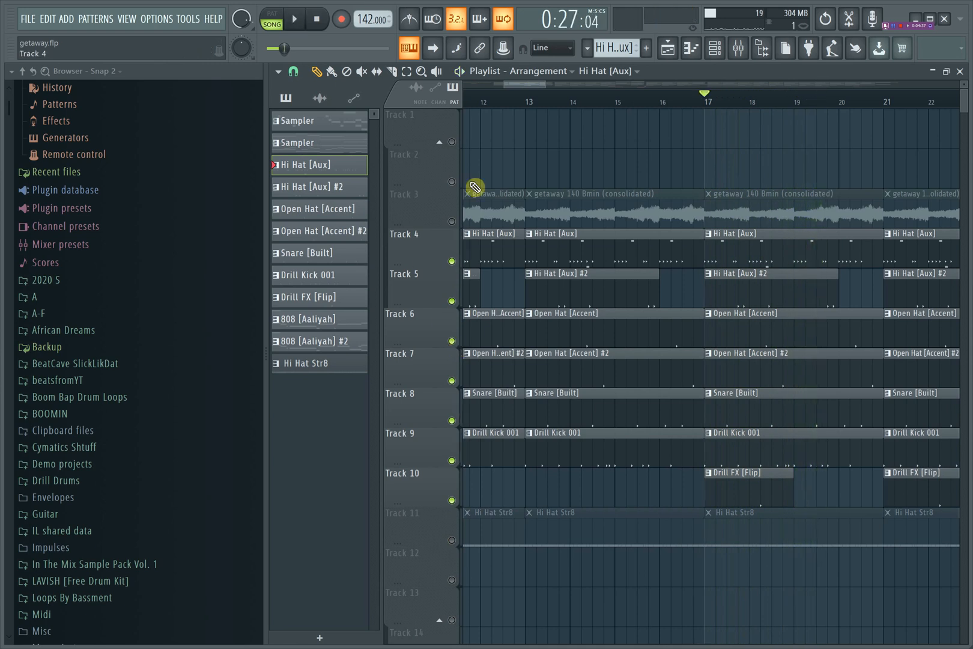
# Step: Enable Track 3's getaway 140 Bmin loop and play it with the drums from bar 17
pyautogui.click(451, 221)
pyautogui.press('space')
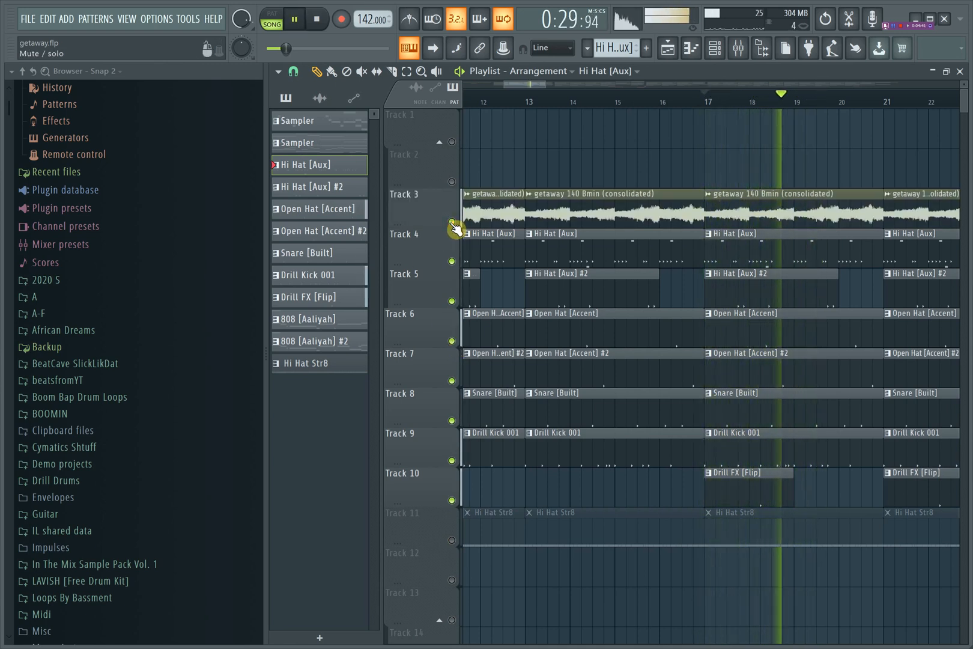
pyautogui.press('space')
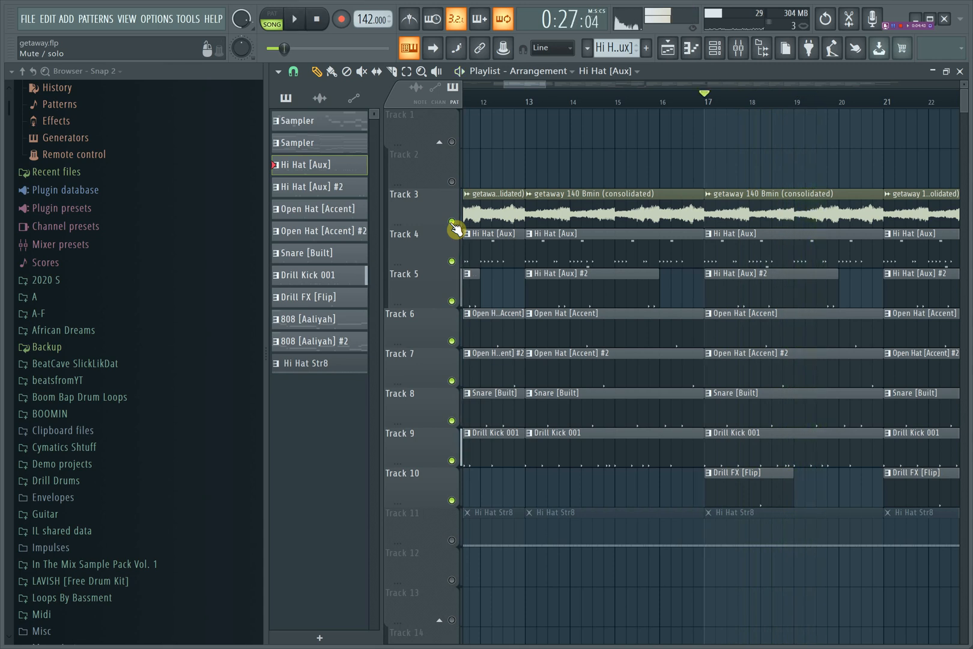
# Step: Enable Track 11's Hi Hat Str8, play Tracks 3 to 11 from bar 17, and mute Track 3
pyautogui.click(455, 541)
pyautogui.press('space')
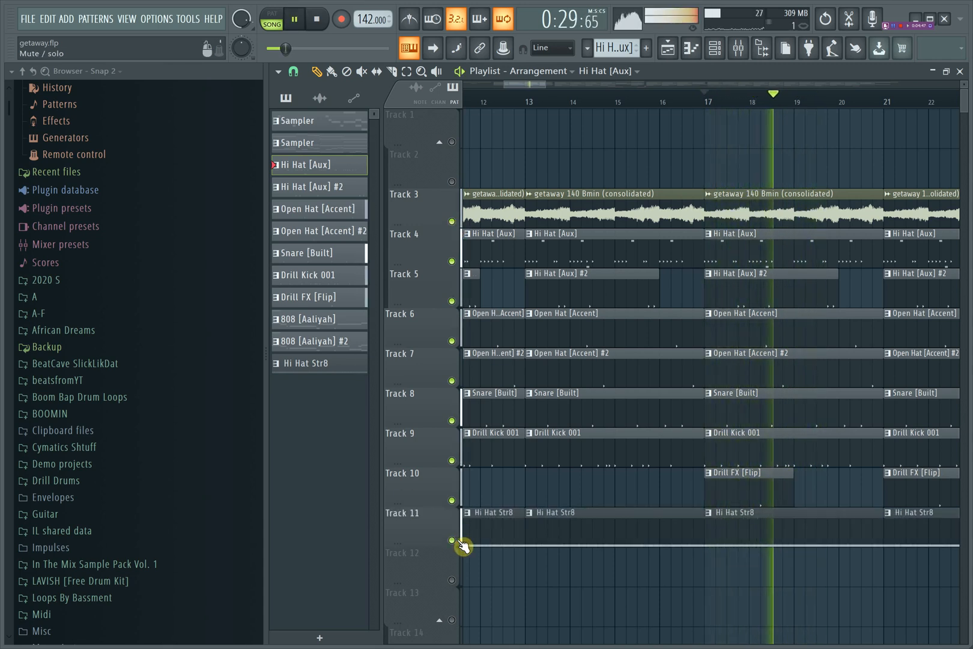
pyautogui.press('space')
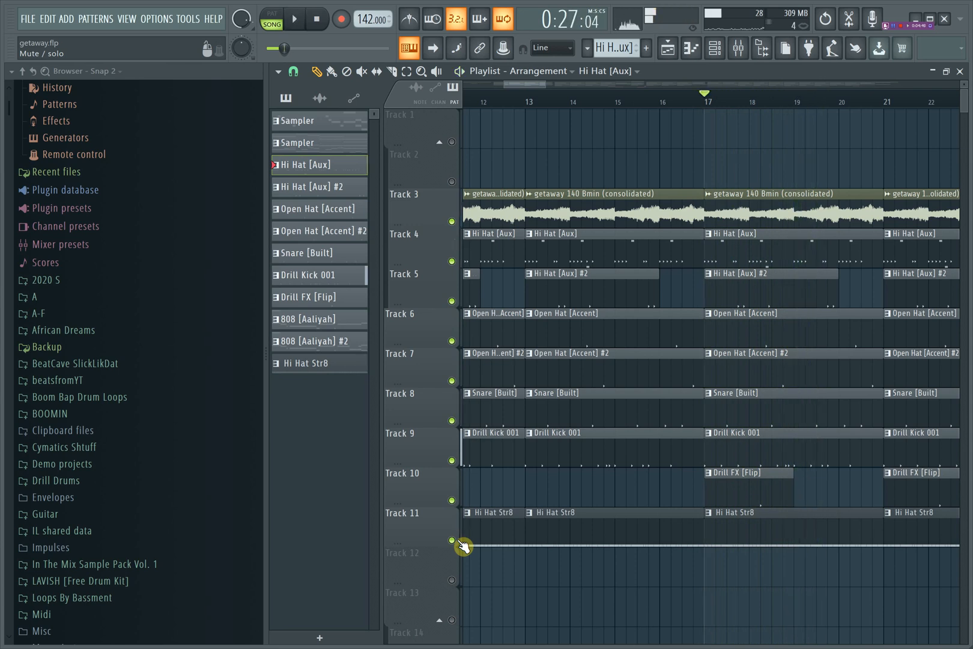
pyautogui.click(452, 222)
# Step: Open the Hi Hat [Aux] notes in a maximized piano roll zoomed to bar 1, and play them in pattern mode
pyautogui.click(714, 49)
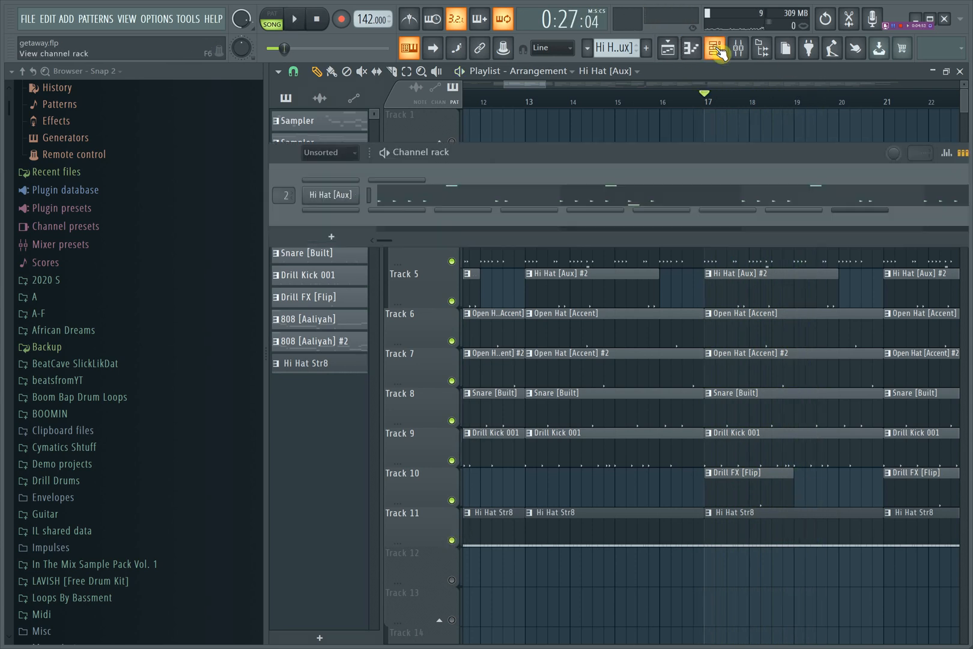
pyautogui.rightClick(337, 204)
pyautogui.click(334, 192)
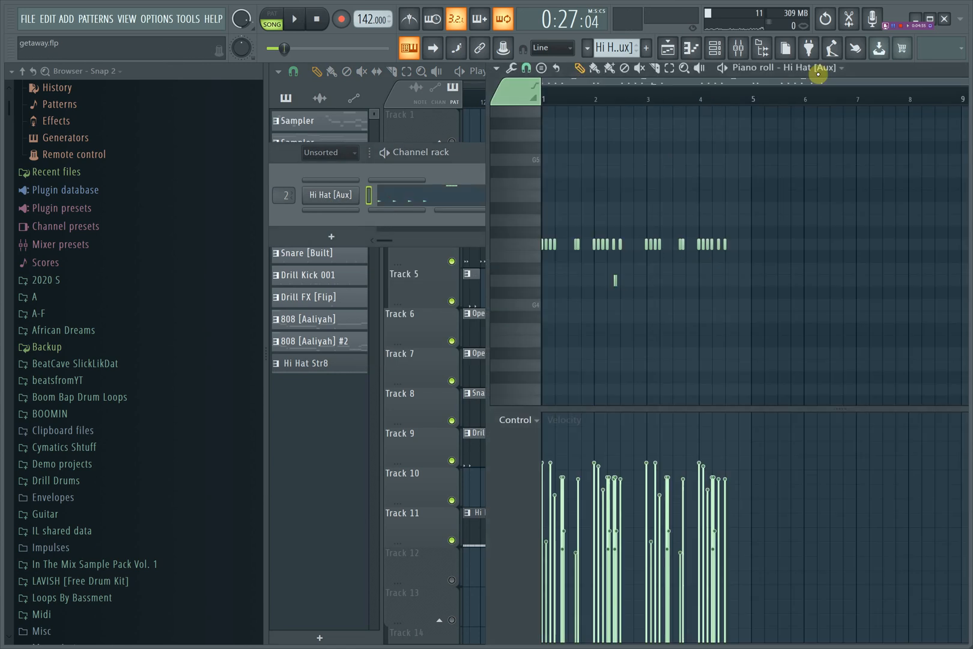
pyautogui.moveTo(950, 70); pyautogui.dragTo(686, 47)
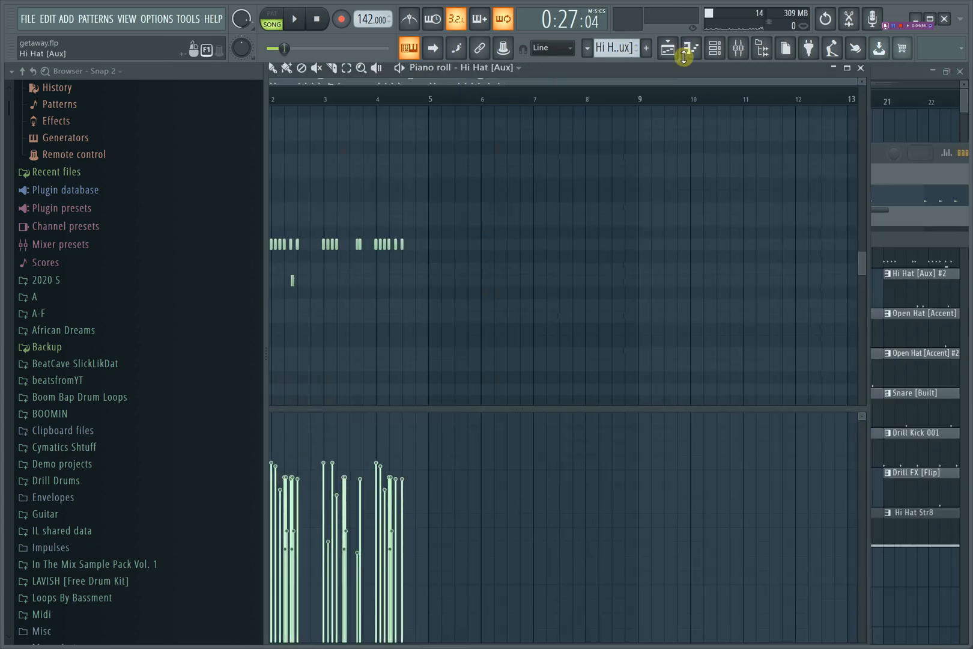
pyautogui.click(847, 68)
pyautogui.moveTo(958, 88); pyautogui.dragTo(392, 96)
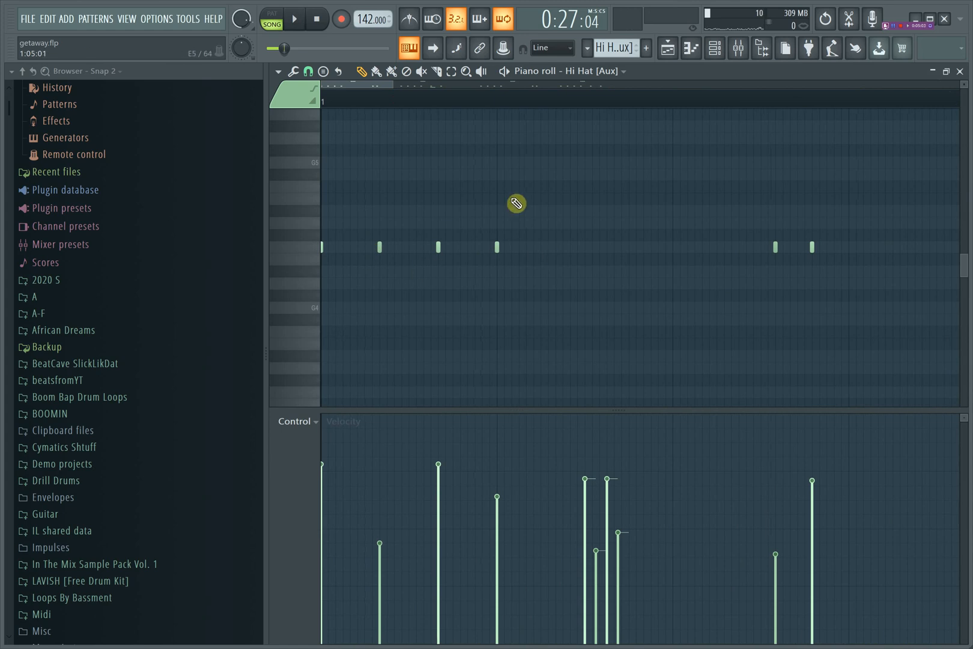
pyautogui.click(273, 20)
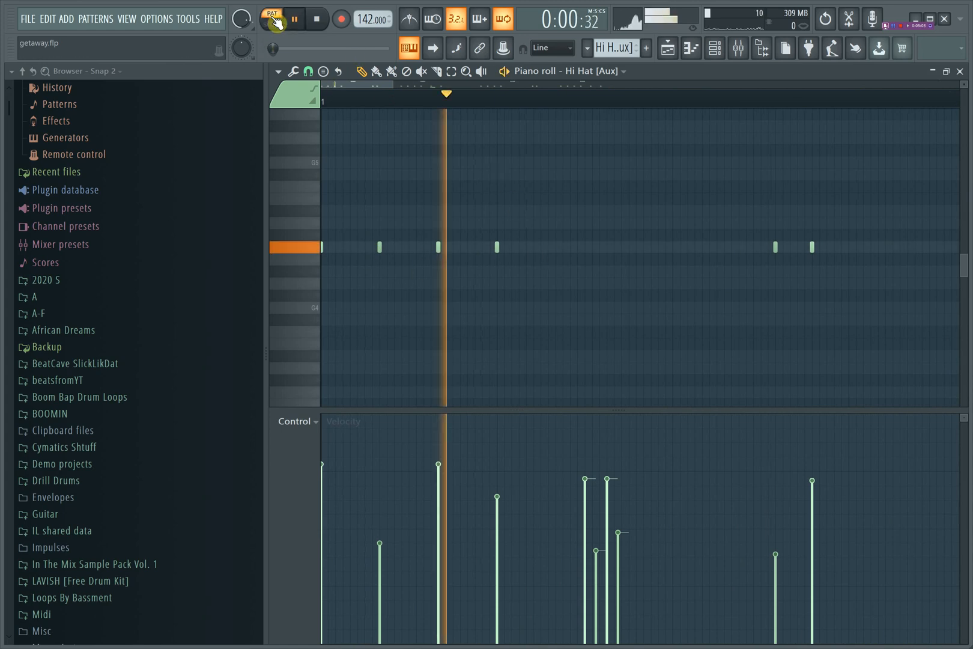
# Step: Play the Hi Hat [Aux] pattern and examine its main hits and rolls across bars 1 to 4
pyautogui.press('space')
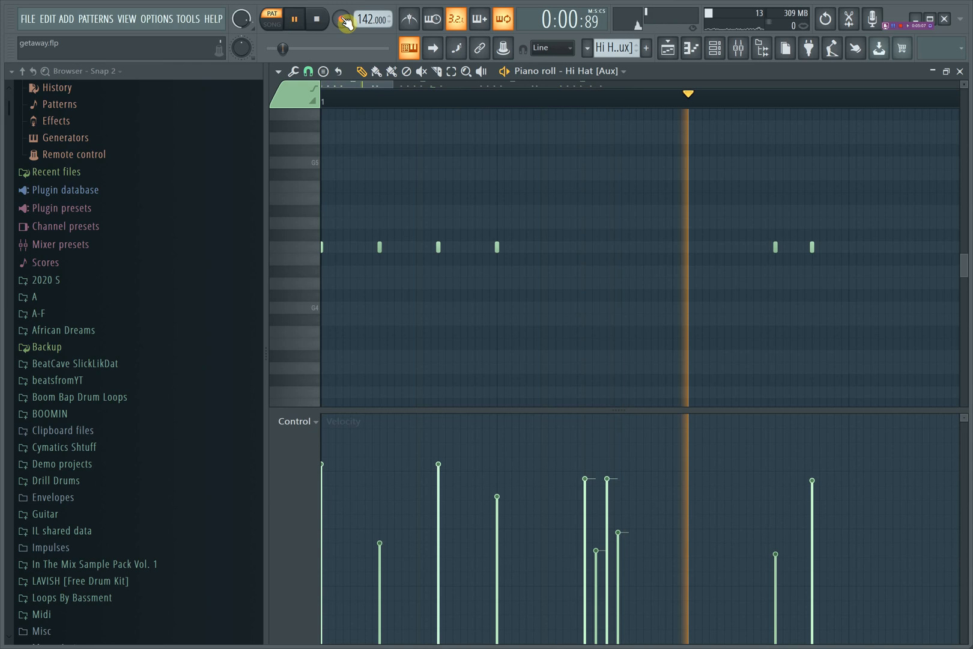
pyautogui.moveTo(391, 81); pyautogui.dragTo(460, 141)
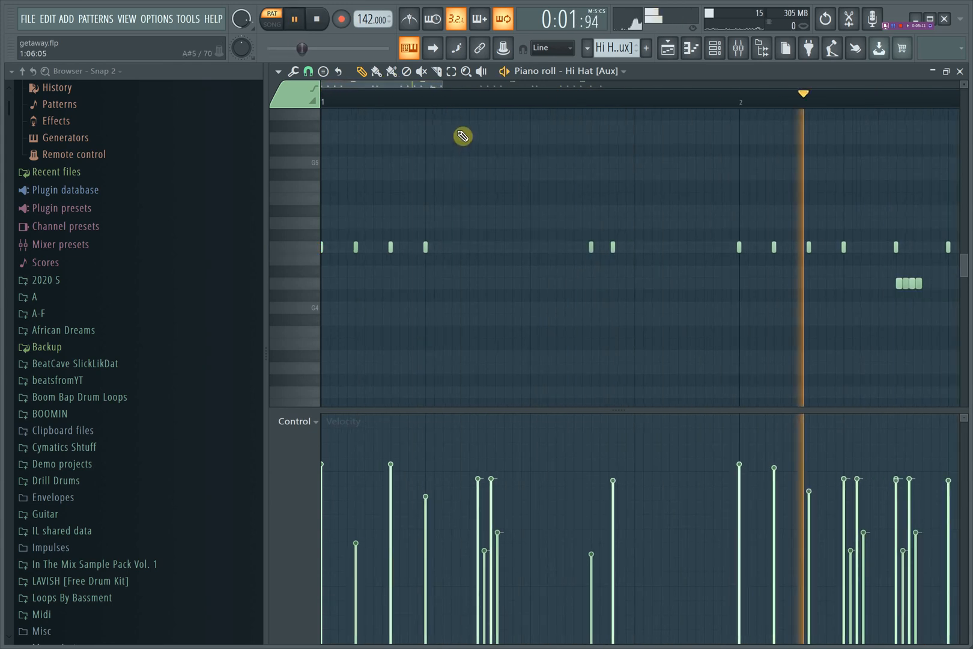
pyautogui.moveTo(444, 84); pyautogui.dragTo(606, 113)
pyautogui.press('space')
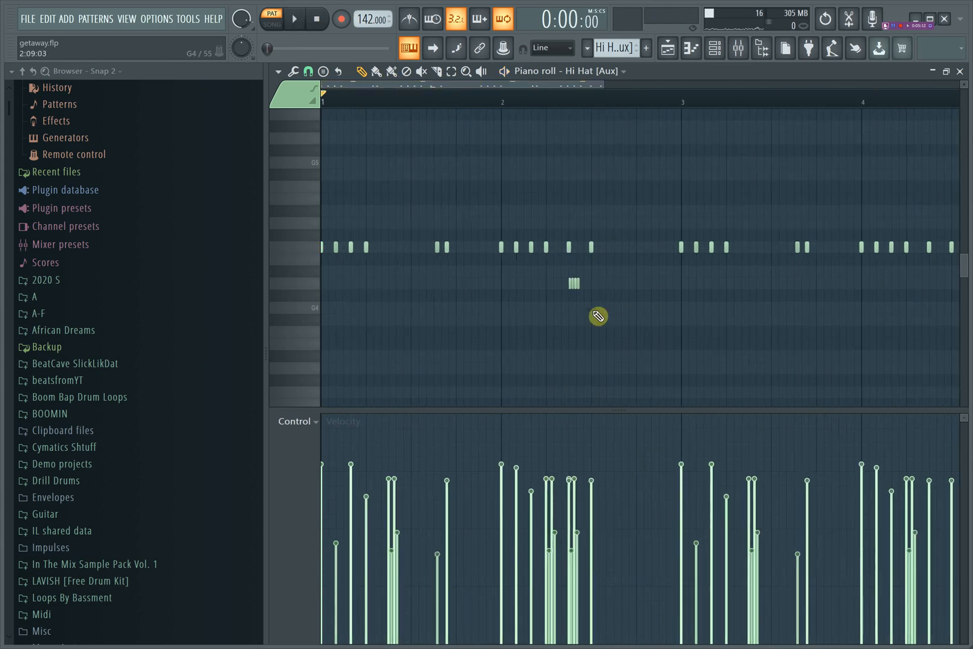
pyautogui.scroll(4, 611, 212)
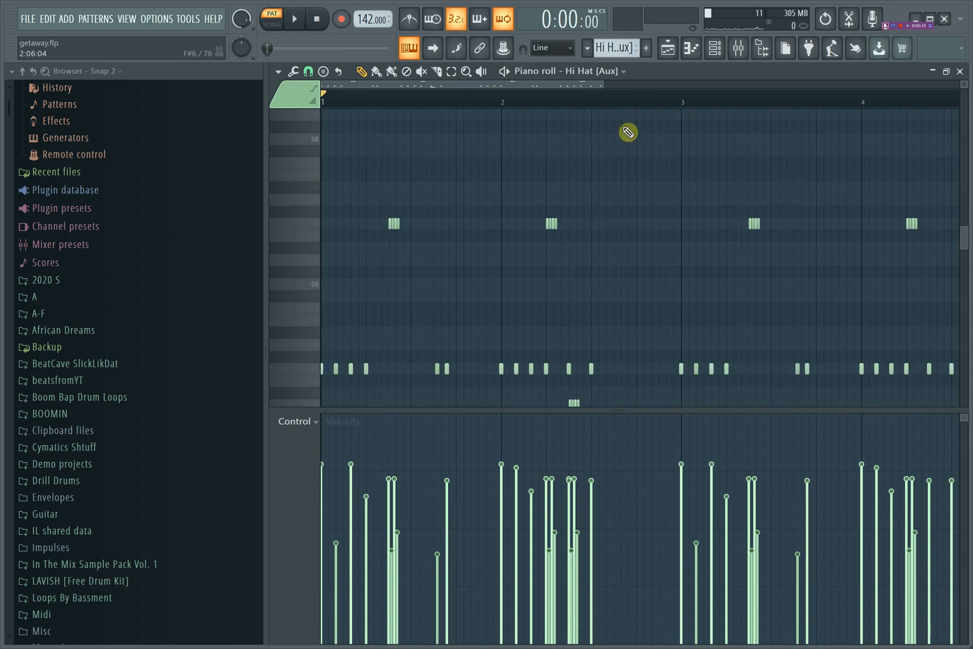
pyautogui.moveTo(600, 84); pyautogui.dragTo(675, 91)
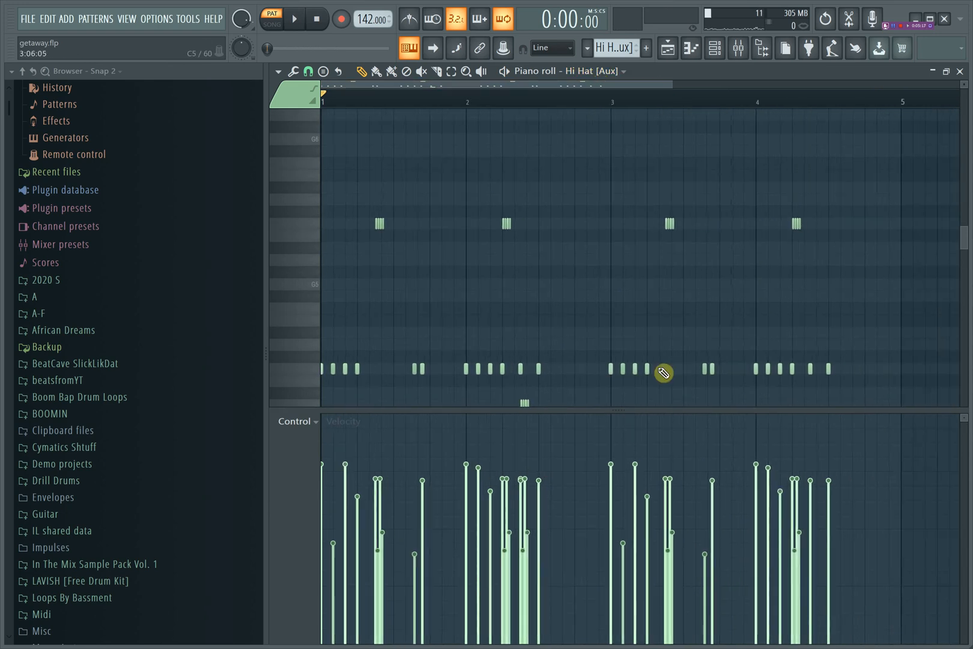
pyautogui.scroll(-3, 754, 278)
pyautogui.scroll(2, 460, 241)
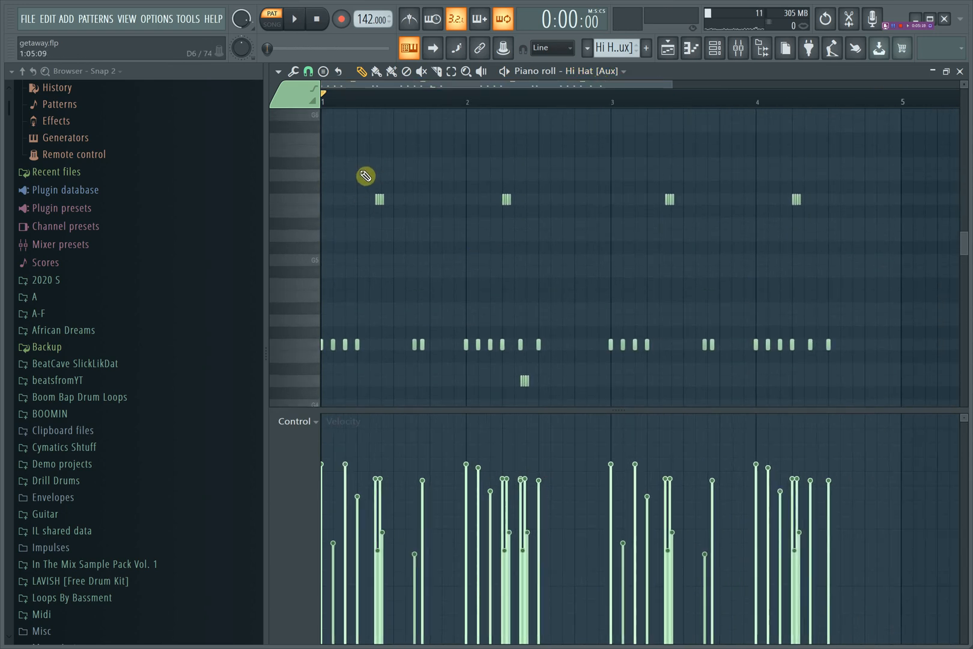
# Step: Select the four upper C6 roll groups and place the playhead on the fourth hat of bar 1
pyautogui.moveTo(360, 171); pyautogui.dragTo(841, 258)
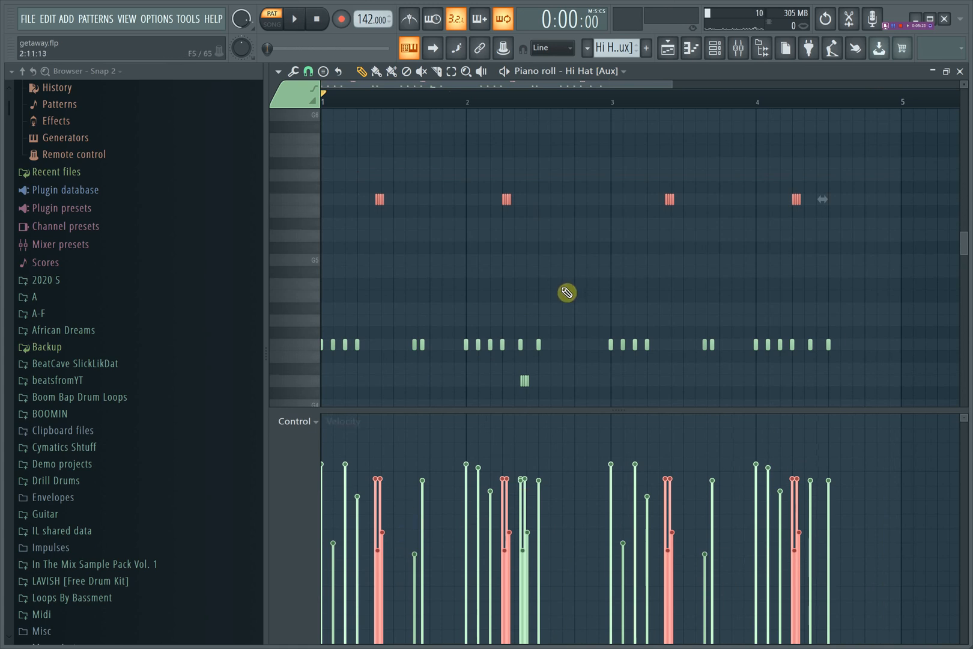
pyautogui.scroll(-2, 567, 292)
pyautogui.click(359, 96)
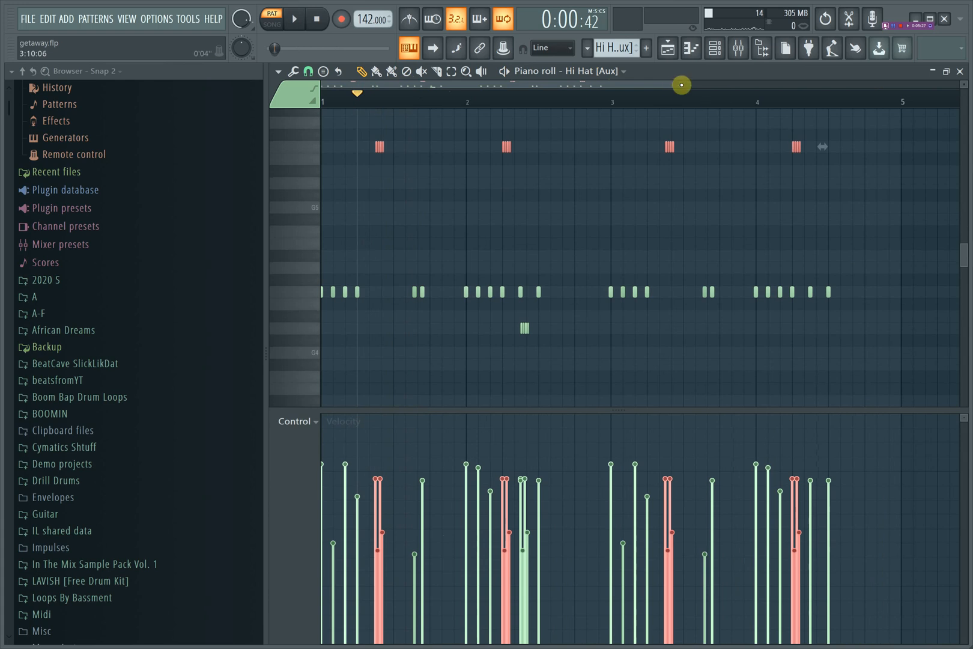
# Step: Add a second row of four roll notes at C#6 above bar 1's C6 roll and mute both rows
pyautogui.moveTo(681, 85); pyautogui.dragTo(460, 84)
pyautogui.click(546, 159)
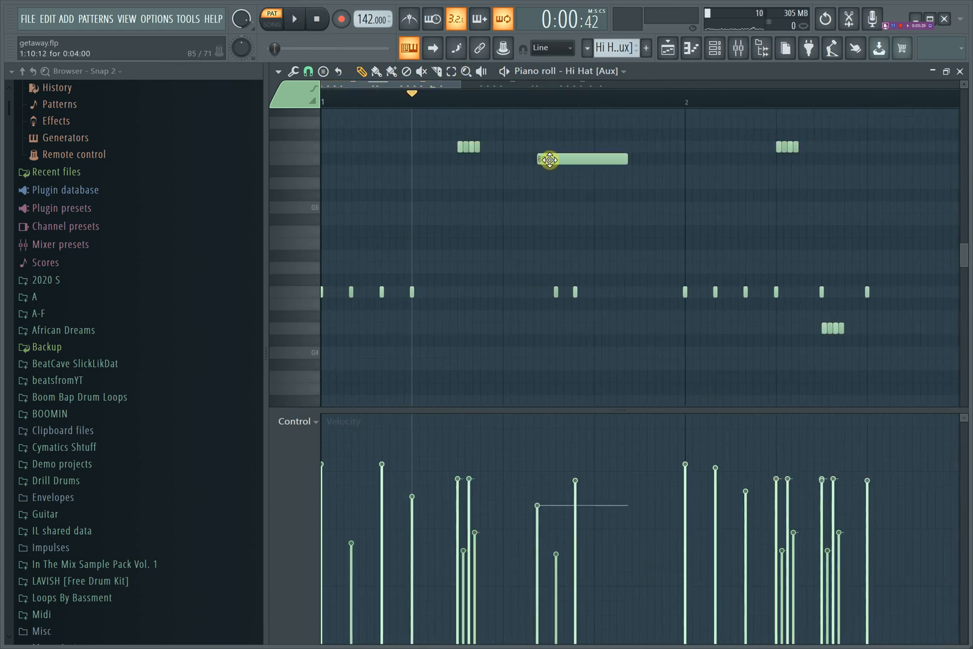
pyautogui.rightClick(549, 159)
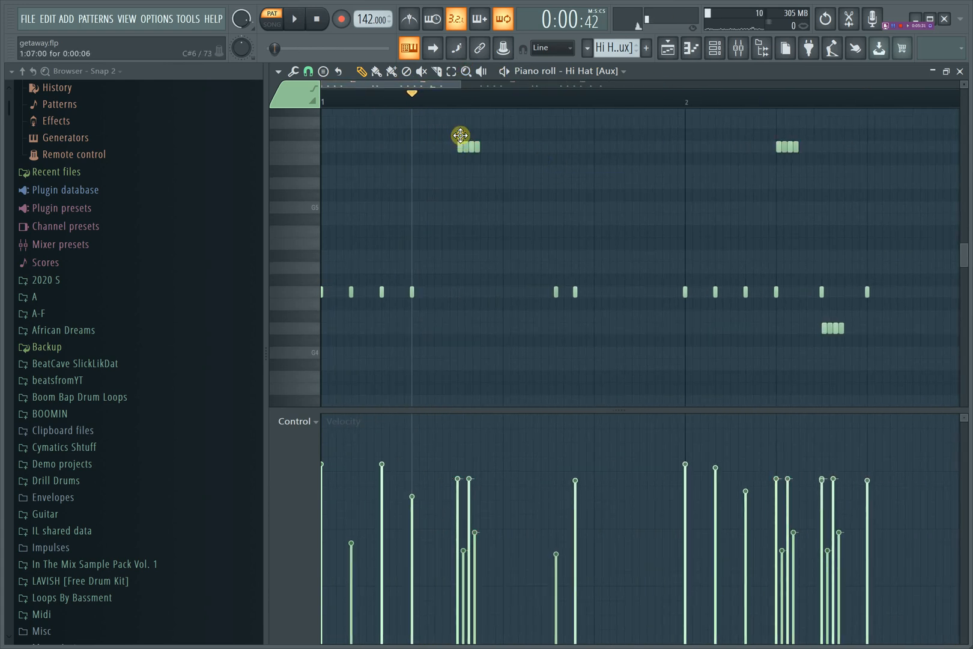
pyautogui.moveTo(452, 138); pyautogui.dragTo(452, 139)
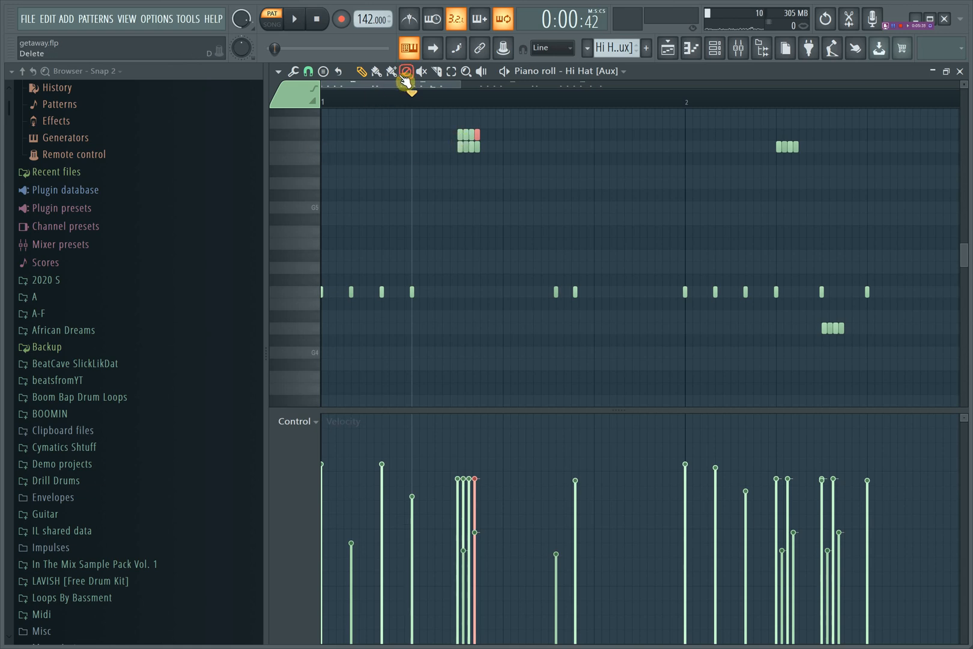
pyautogui.moveTo(451, 154); pyautogui.dragTo(497, 146)
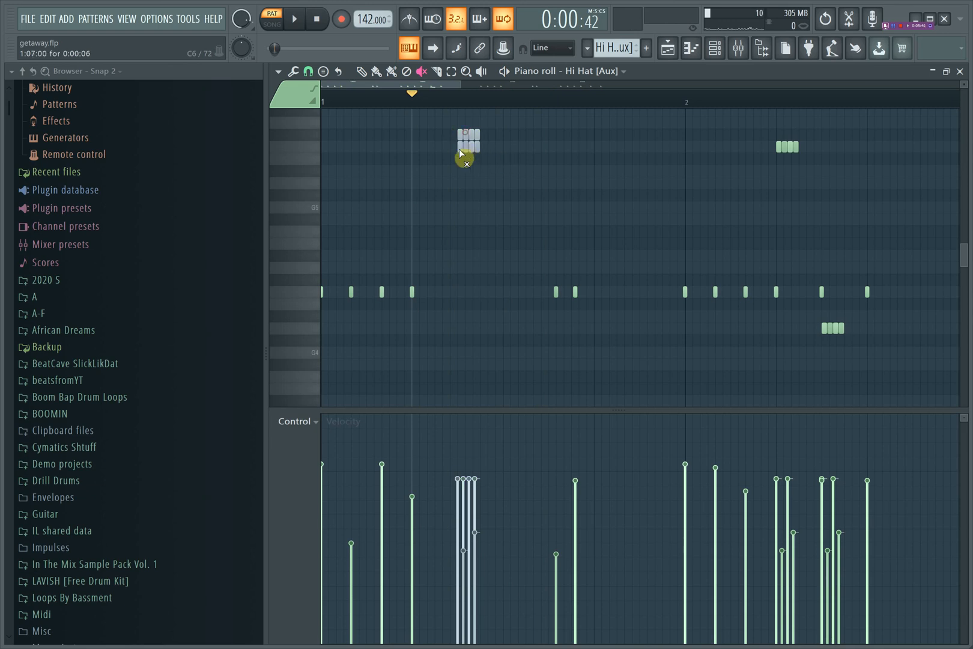
# Step: Unmute bar 1's C6 roll, play it for comparison, and delete the added C#6 row
pyautogui.moveTo(461, 154); pyautogui.dragTo(497, 156)
pyautogui.press('space')
pyautogui.press('space')
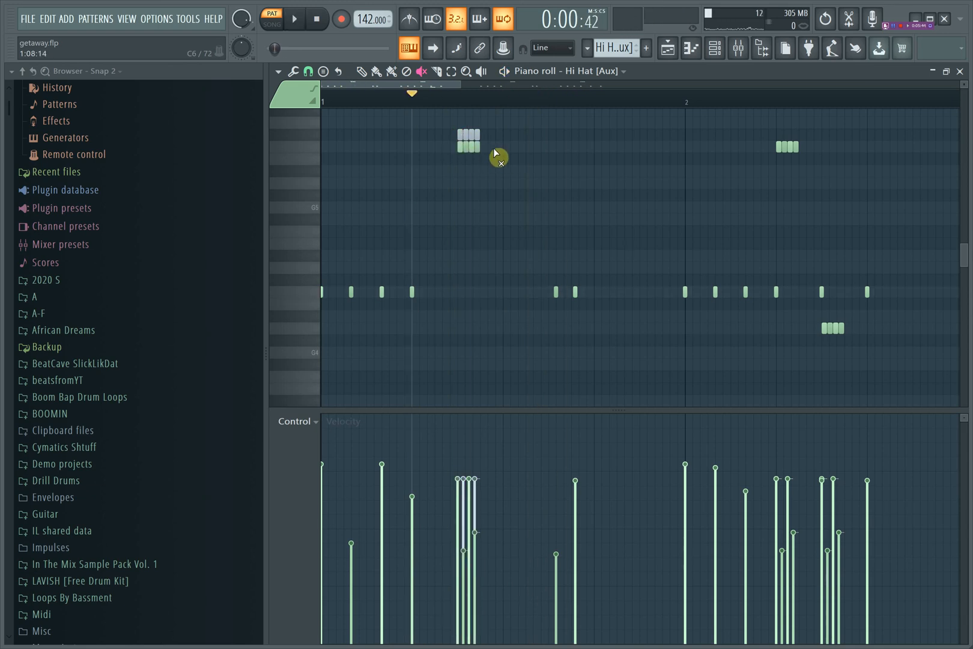
pyautogui.click(361, 71)
pyautogui.rightClick(468, 135)
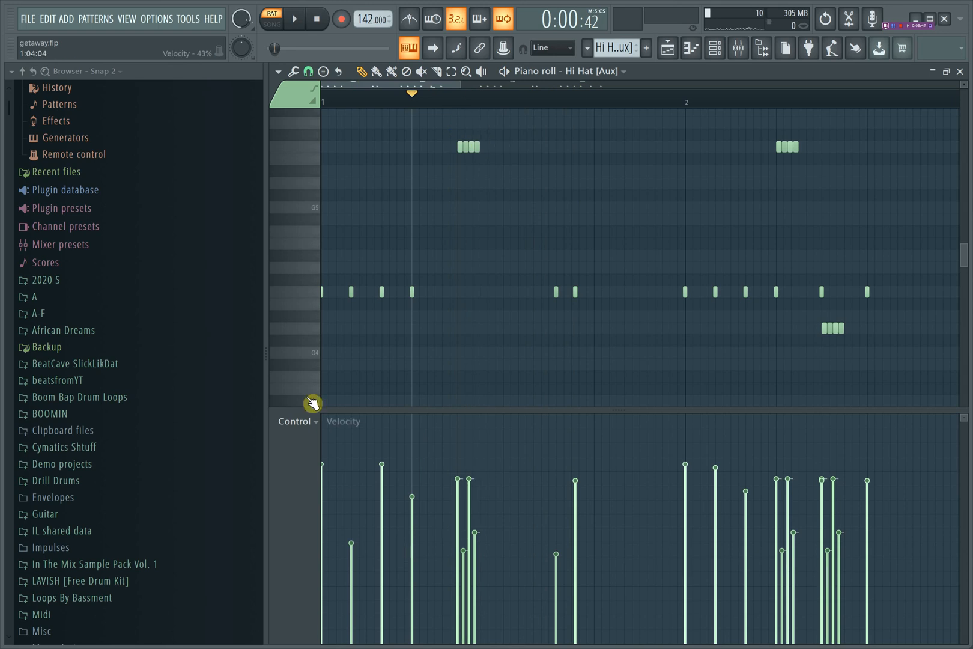
# Step: Show the Pan values of the Hi Hat [Aux] notes for the whole pattern and play it
pyautogui.click(298, 421)
pyautogui.click(330, 447)
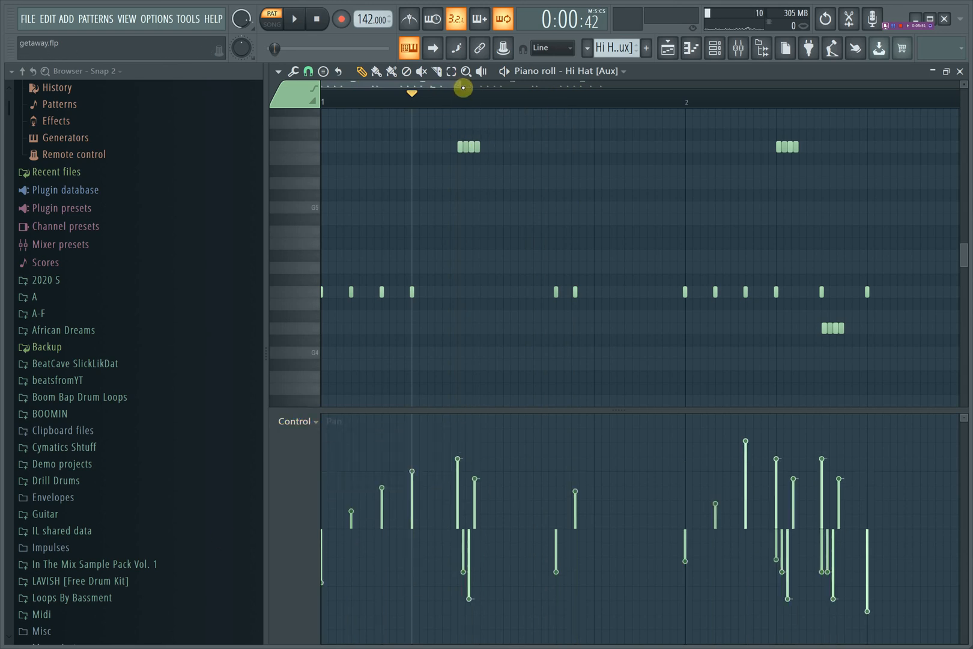
pyautogui.moveTo(463, 87); pyautogui.dragTo(621, 81)
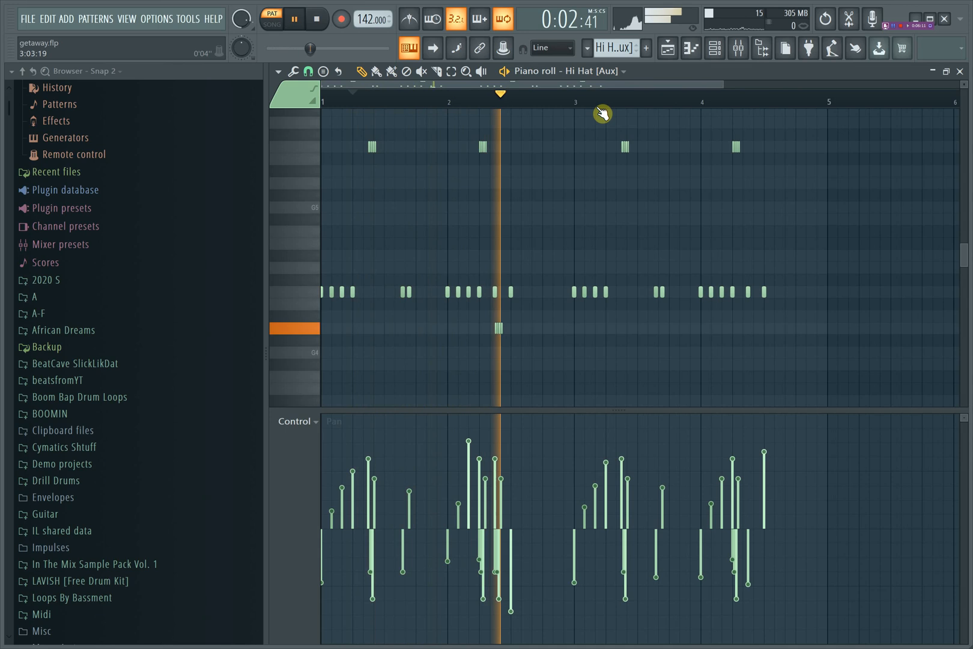
pyautogui.press('space')
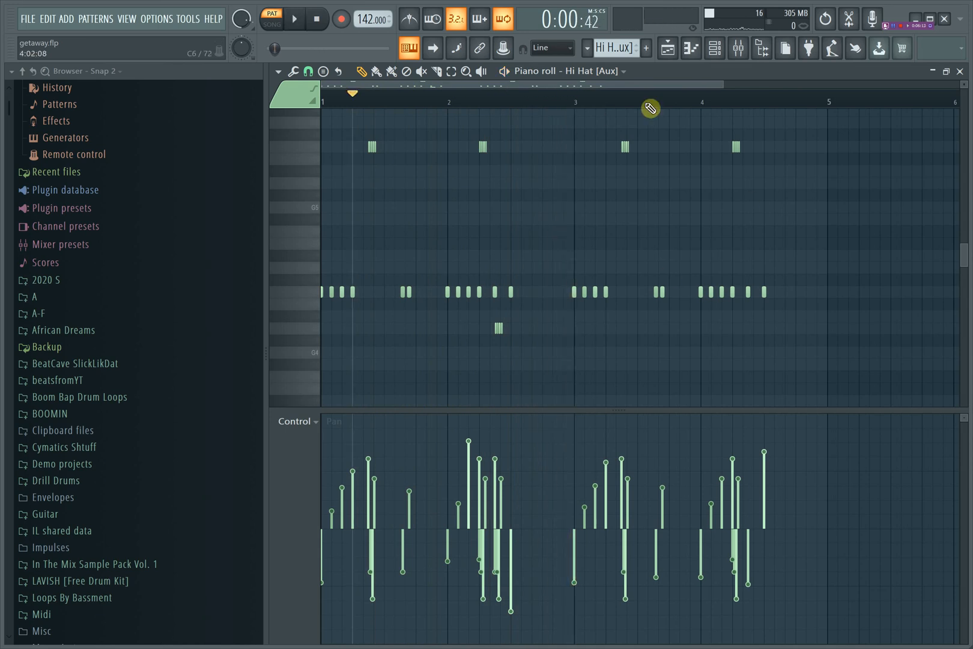
# Step: Switch the pattern and the piano roll channel to Hi Hat [Aux] #2 and play its notes
pyautogui.click(623, 48)
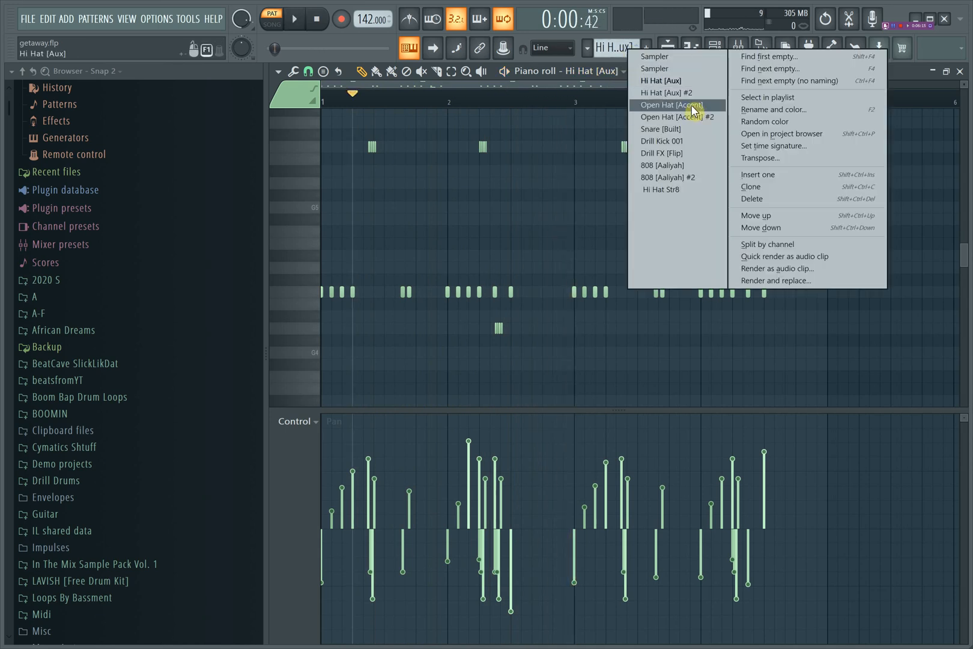
pyautogui.click(677, 93)
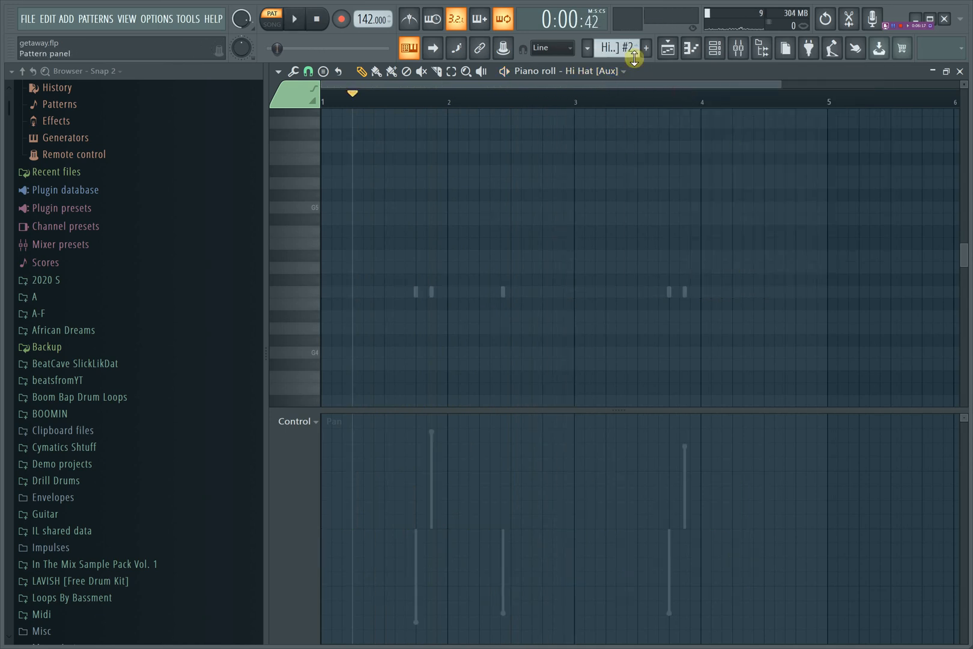
pyautogui.click(623, 53)
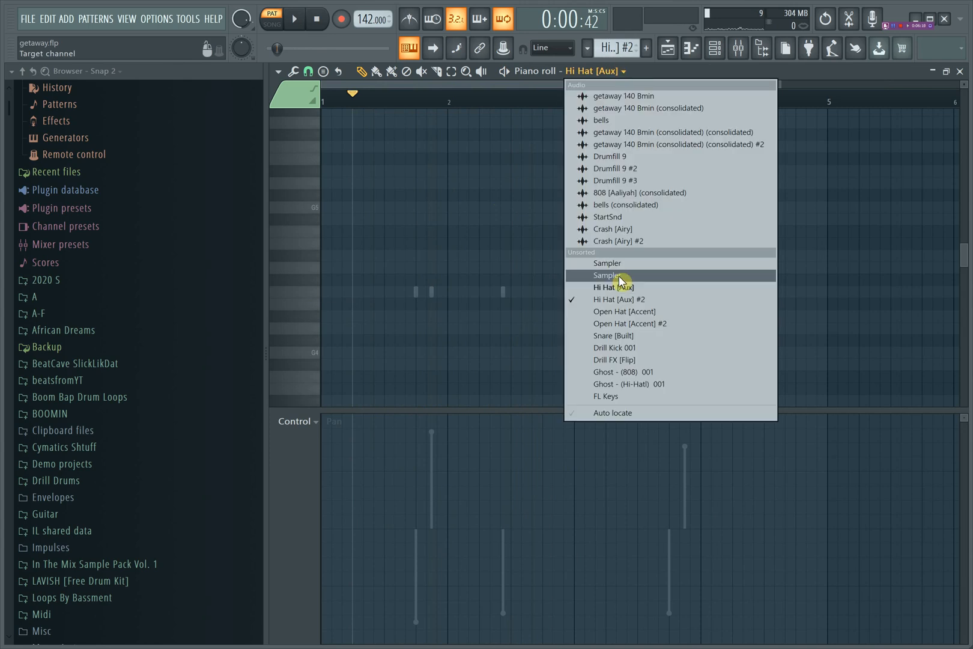
pyautogui.click(622, 302)
pyautogui.press('space')
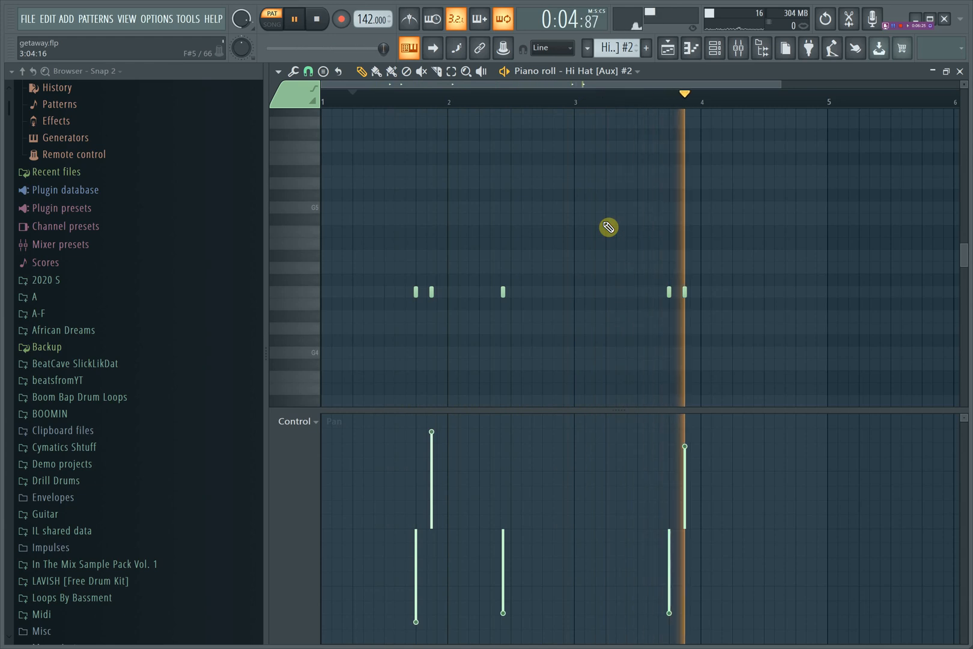
pyautogui.press('space')
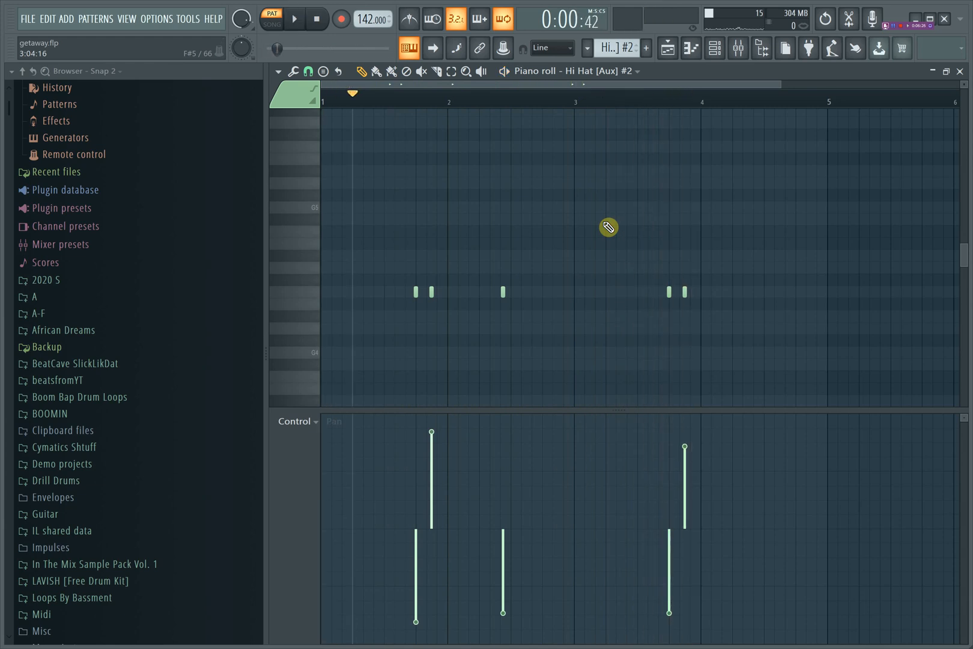
# Step: Return to the playlist, leave only the hi-hats on Tracks 4 and 5 enabled, and play them from bar 13
pyautogui.click(714, 48)
pyautogui.click(932, 71)
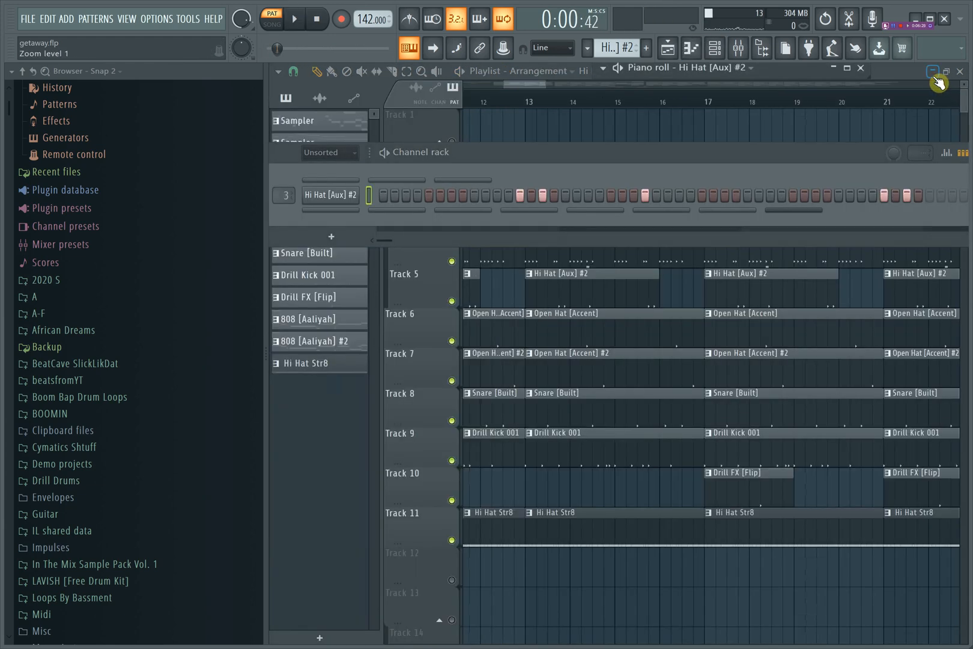
pyautogui.click(883, 77)
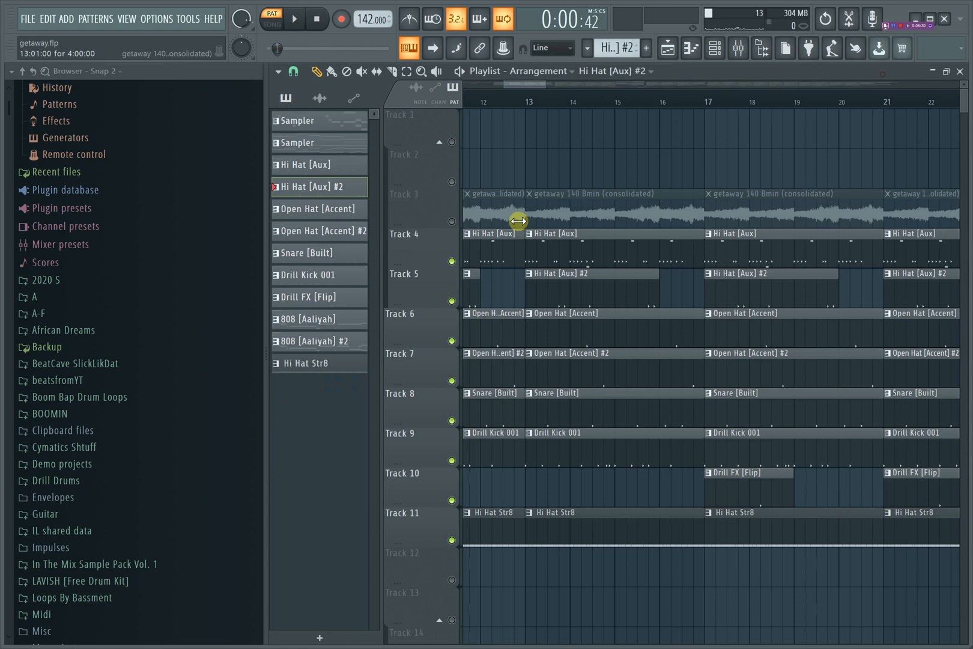
pyautogui.click(452, 261)
pyautogui.rightClick(452, 262)
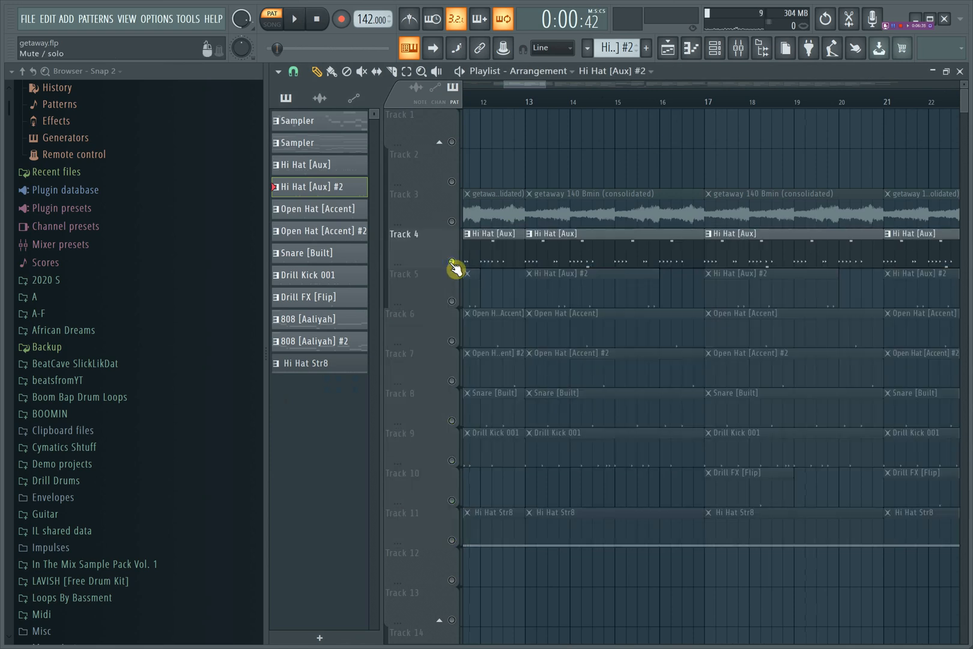
pyautogui.click(452, 301)
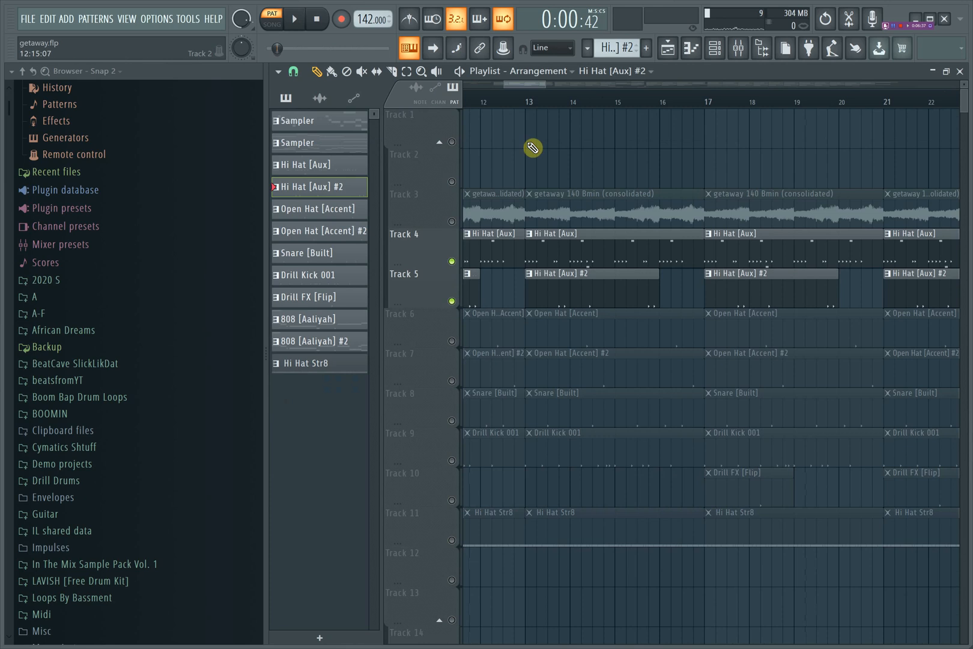
pyautogui.click(530, 111)
pyautogui.press('space')
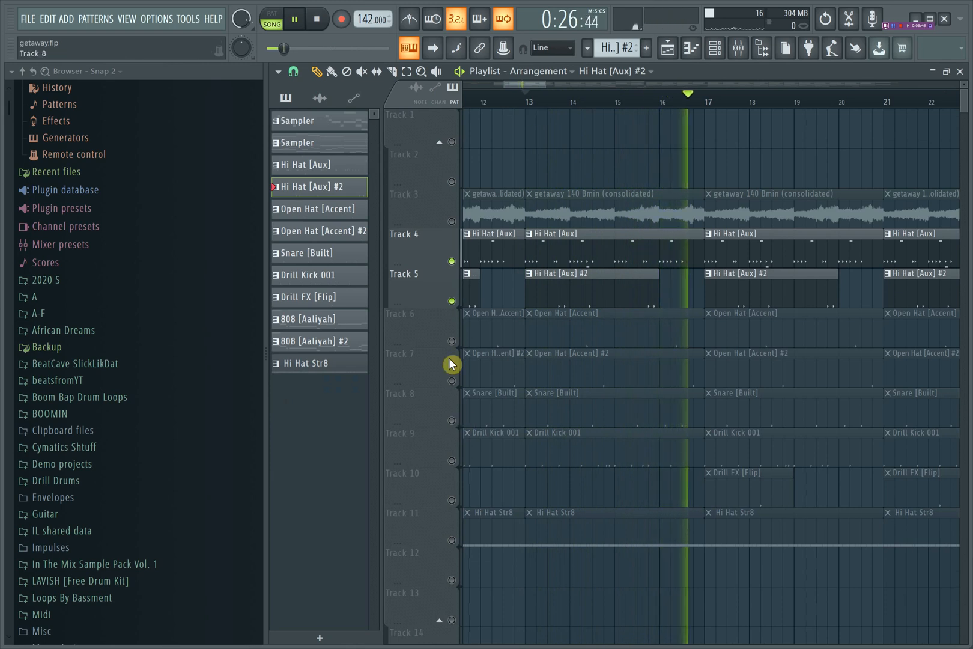
pyautogui.press('space')
# Step: Enable Track 6's Open Hat [Accent] and play it with the hi-hats from bar 13
pyautogui.click(452, 342)
pyautogui.press('space')
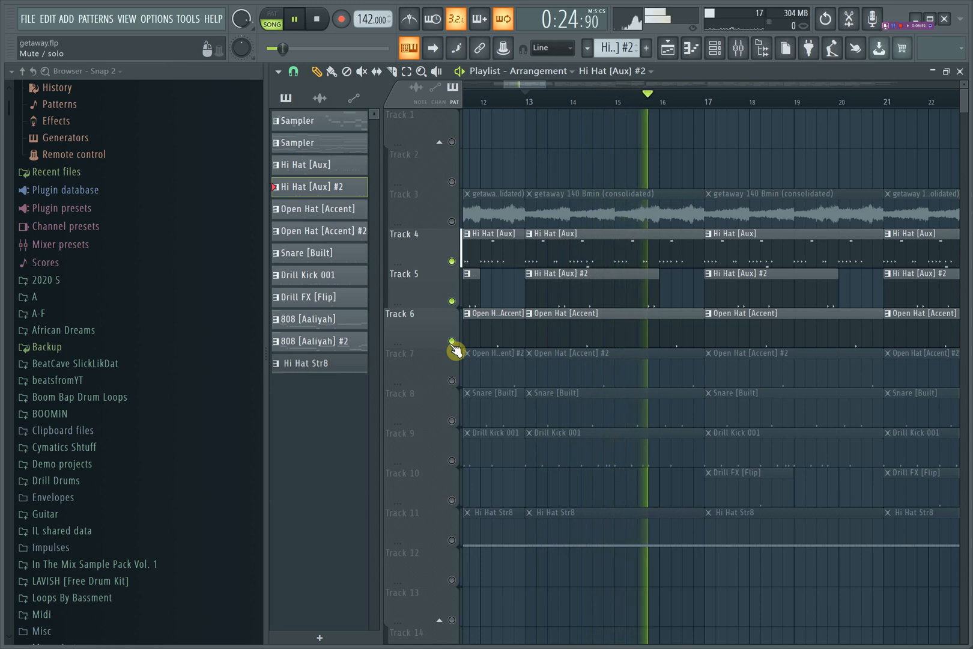
pyautogui.press('space')
# Step: Enable Track 7's Open Hat [Accent] #2 alongside Tracks 4 to 6 and play them from bar 13
pyautogui.click(451, 381)
pyautogui.press('space')
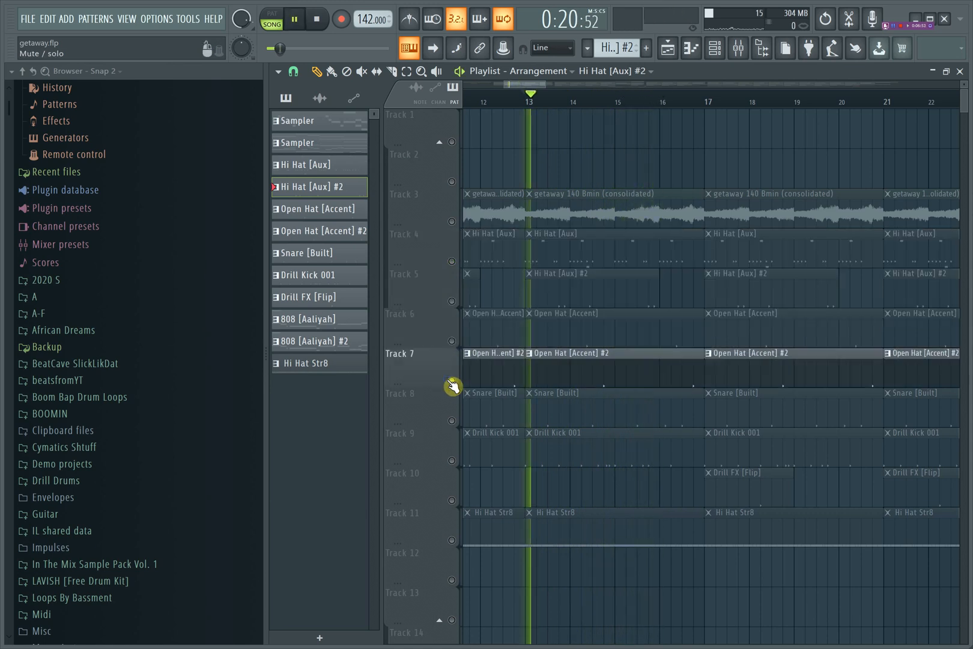
pyautogui.click(452, 301)
pyautogui.click(452, 301)
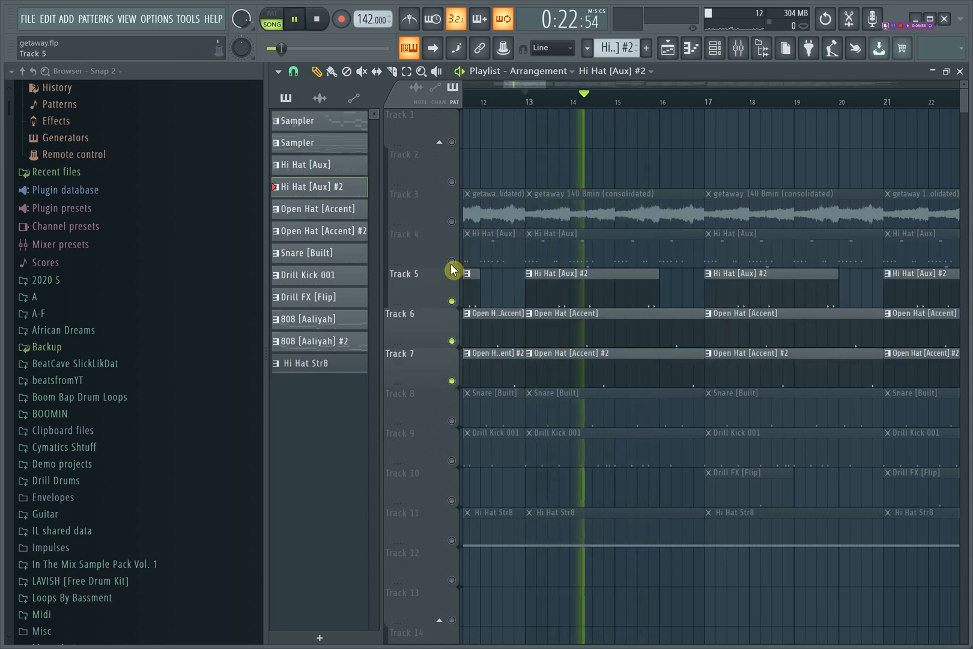
pyautogui.click(453, 262)
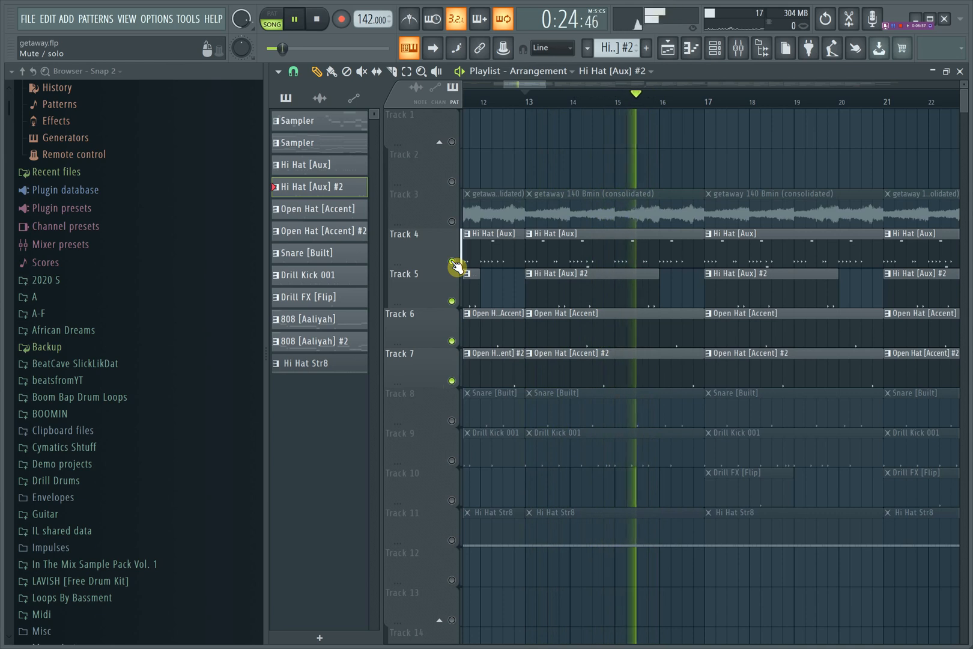
pyautogui.press('space')
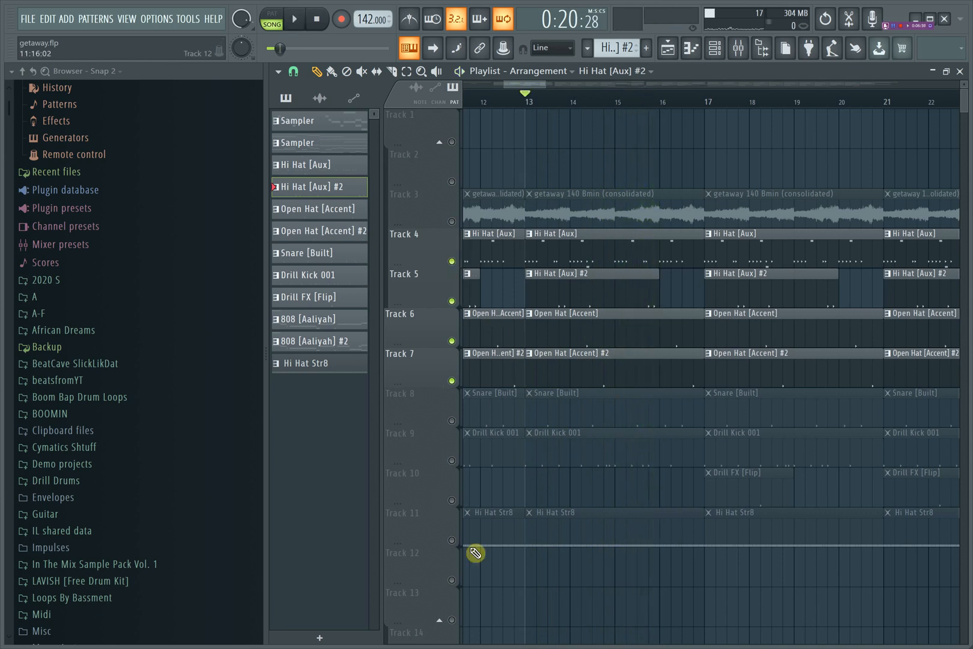
# Step: Enable Track 11's Hi Hat Str8 and show the Hi Hat Str8 pattern in the channel rack
pyautogui.click(451, 540)
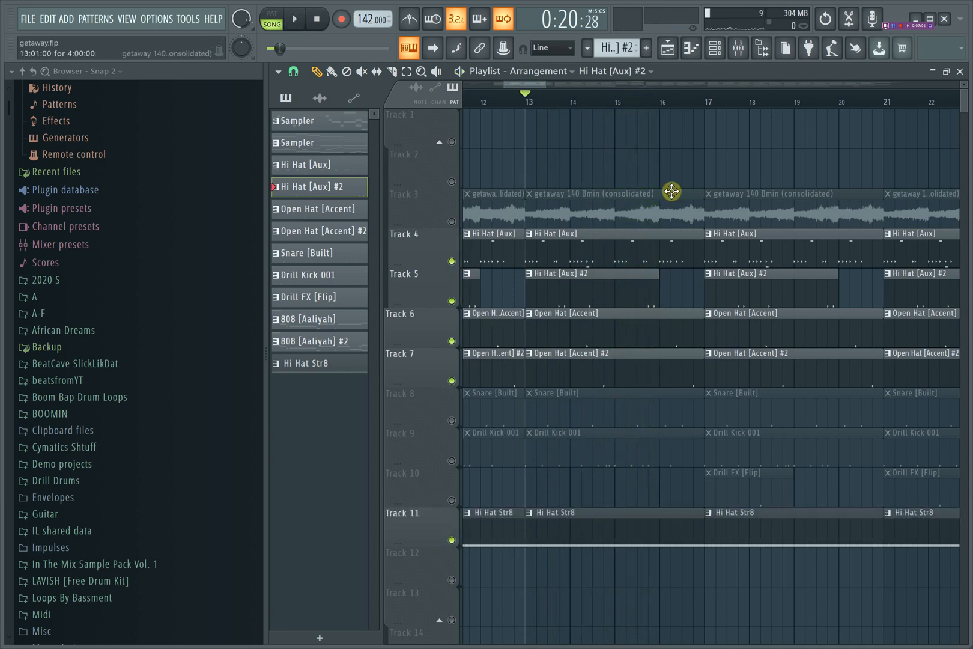
pyautogui.click(712, 50)
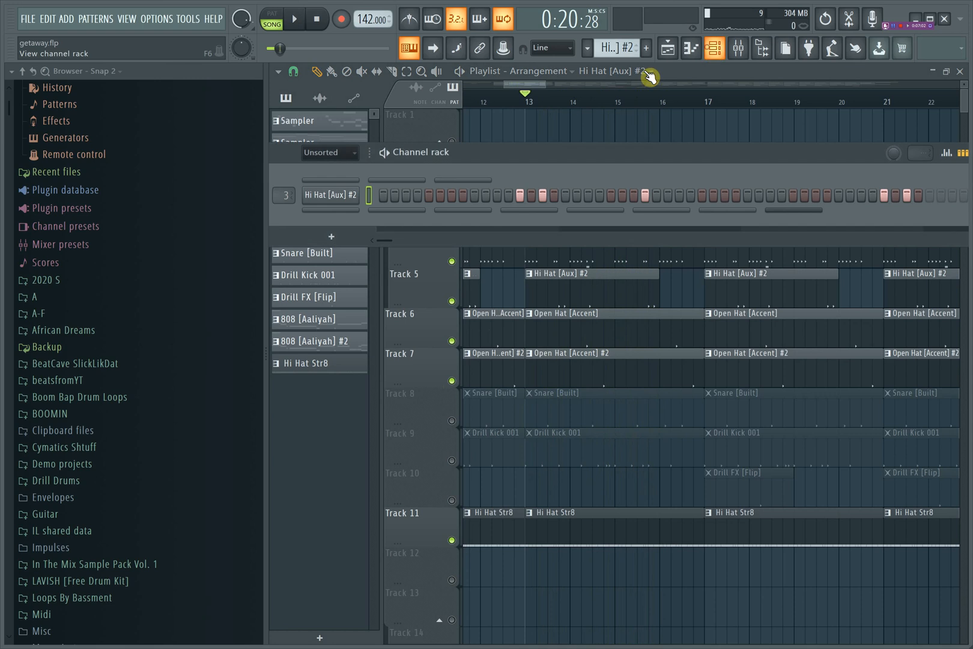
pyautogui.click(622, 49)
pyautogui.click(671, 190)
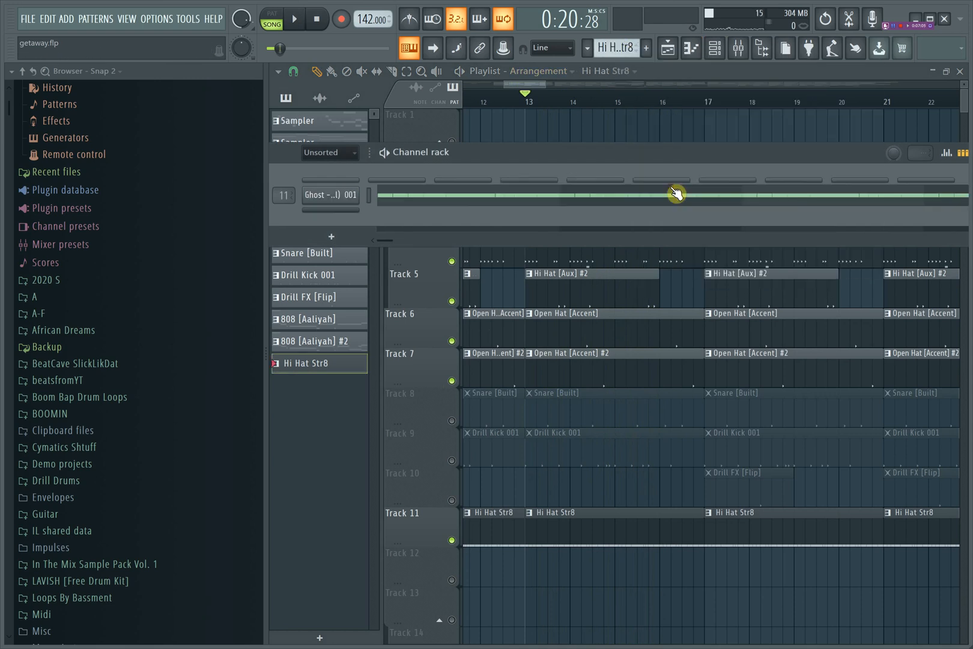
# Step: Open the Ghost - (Hi-Hatl) 001 channel's piano roll and play its four-bar C5 hi-hat pattern
pyautogui.rightClick(343, 199)
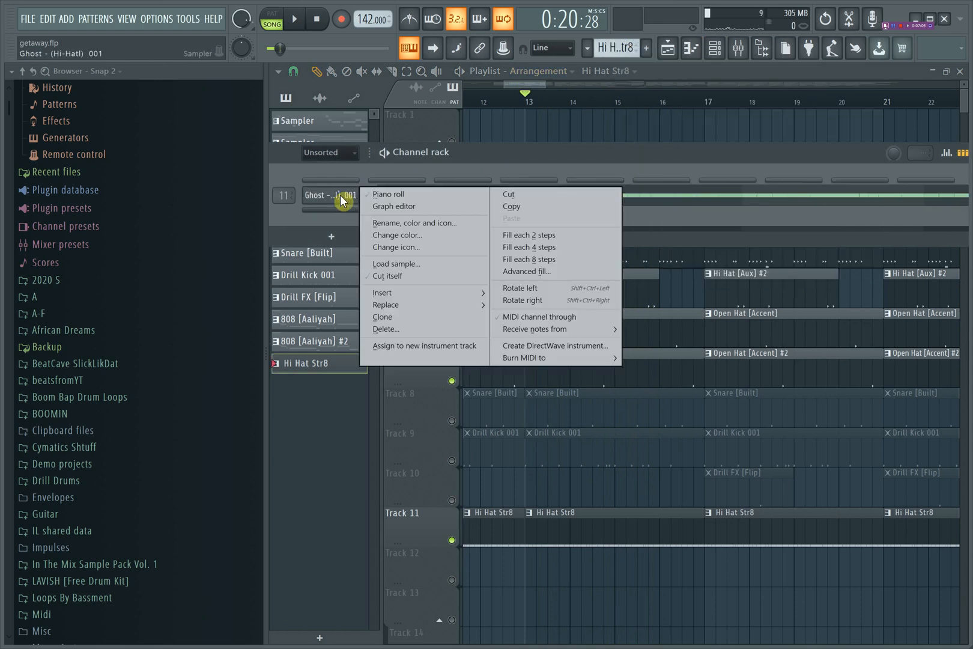
pyautogui.click(396, 196)
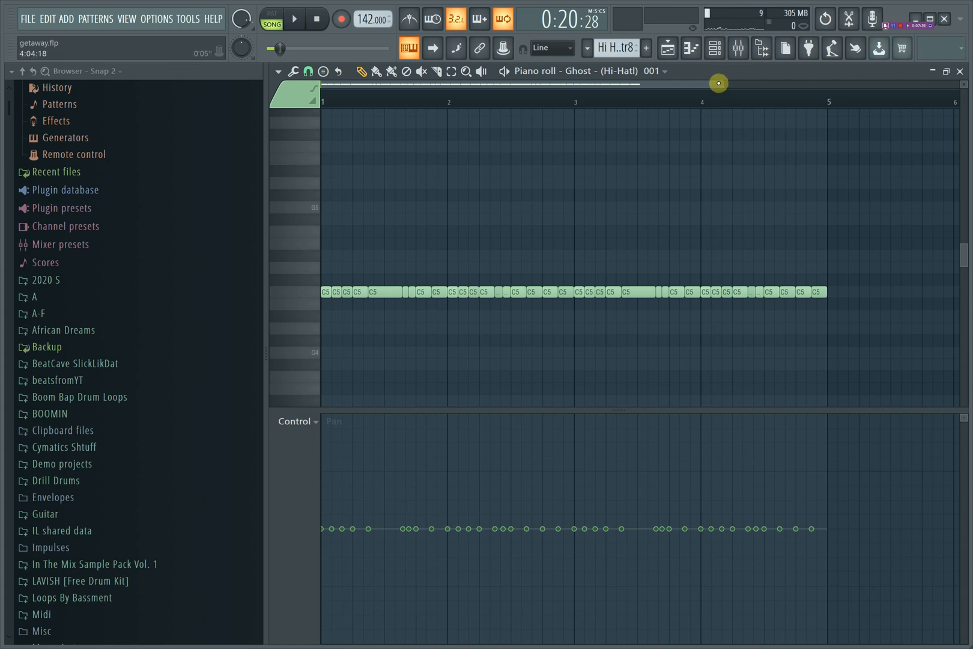
pyautogui.moveTo(719, 83); pyautogui.dragTo(543, 83)
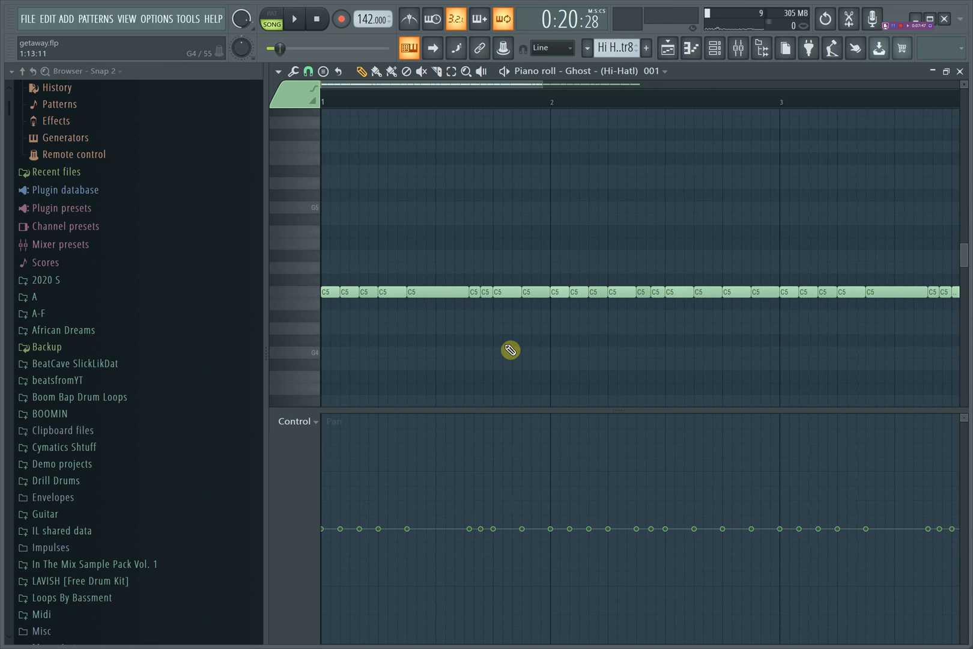
pyautogui.press('space')
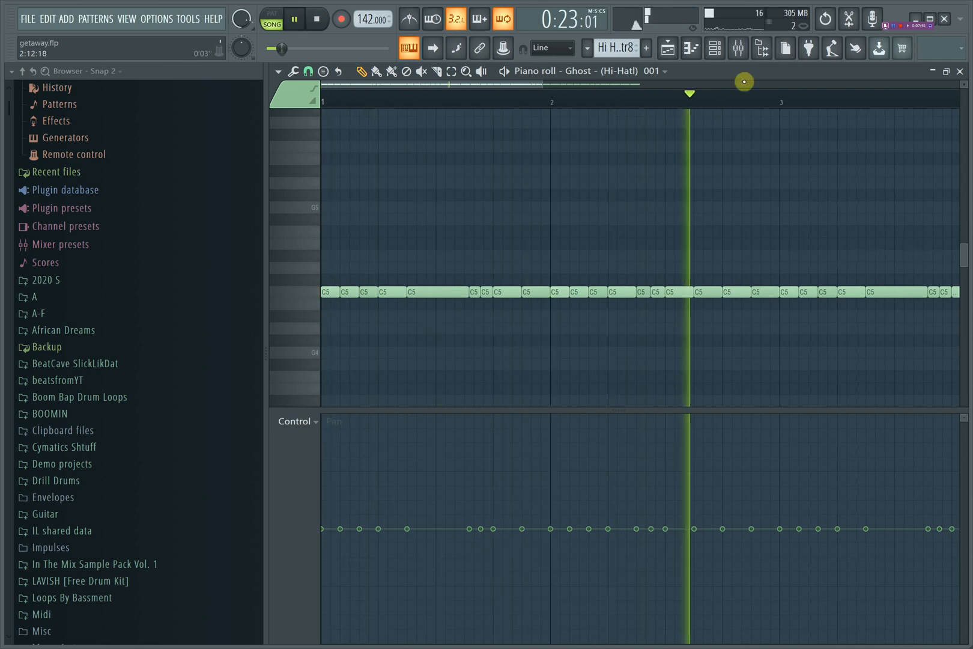
pyautogui.press('space')
pyautogui.press('space')
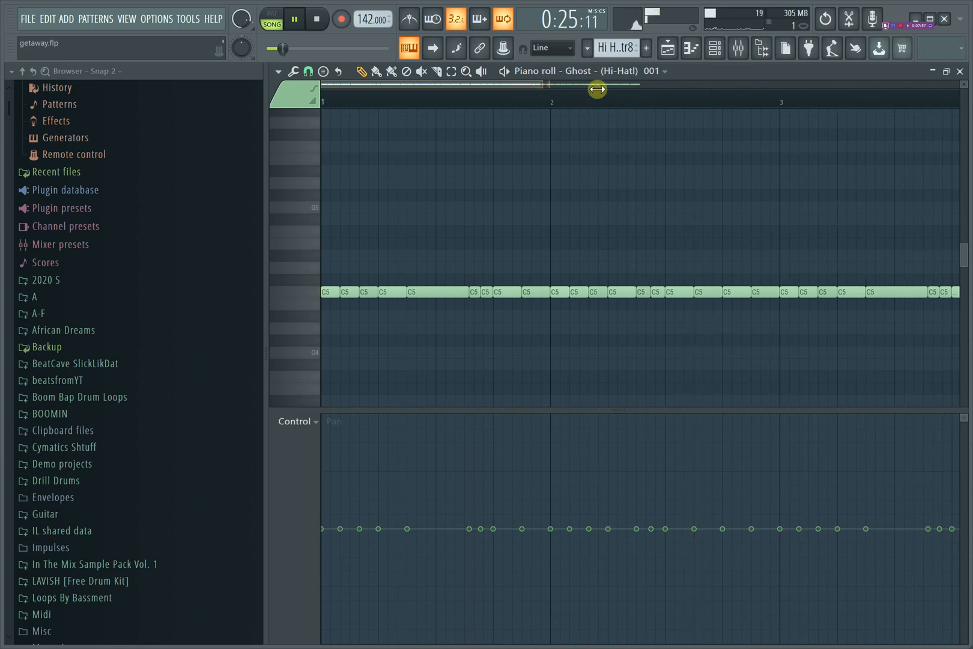
pyautogui.scroll(-2, 642, 100)
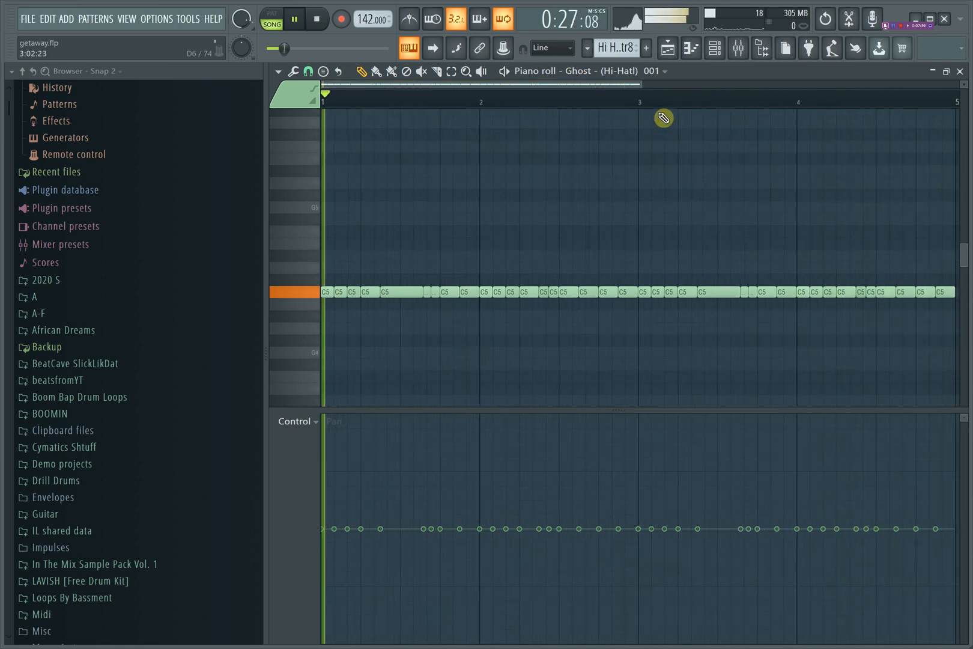
pyautogui.press('space')
pyautogui.scroll(-1, 638, 84)
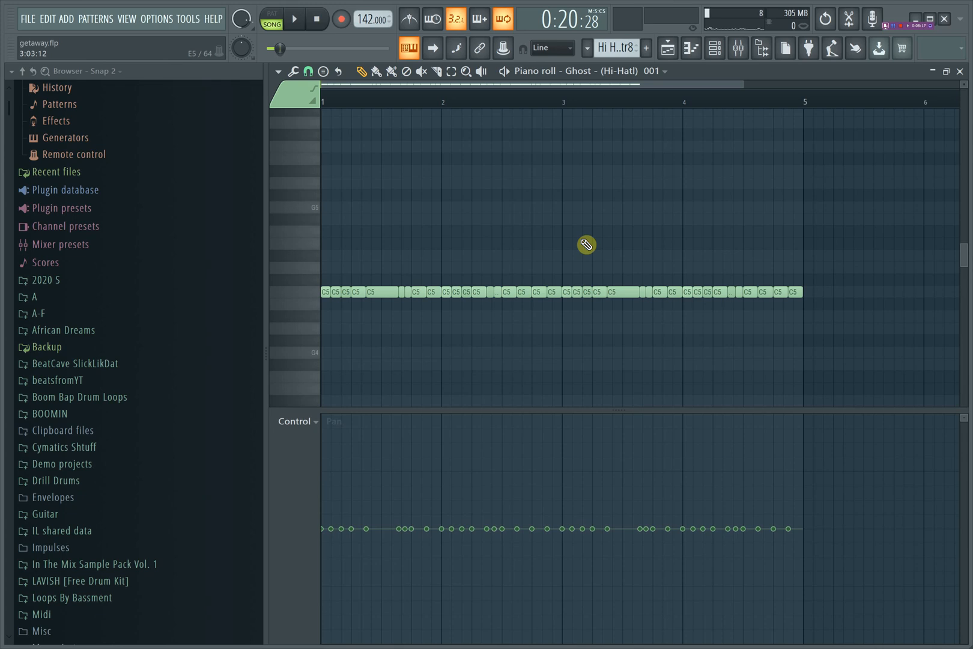
# Step: Return to the playlist and enable Track 8's Snare [Built], Track 9's Drill Kick 001 and Track 10's Drill FX [Flip]
pyautogui.click(932, 72)
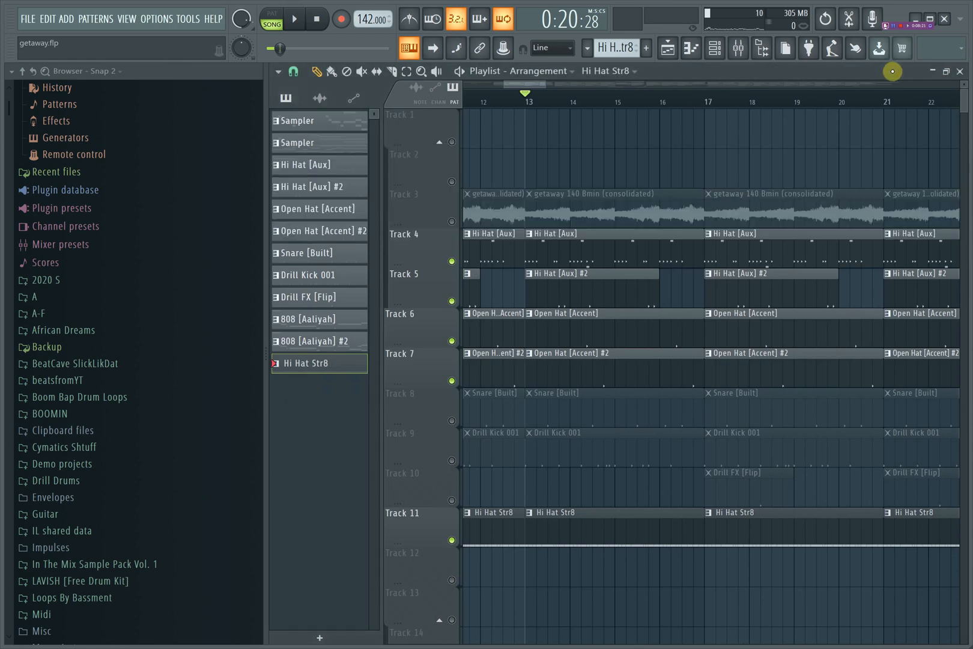
pyautogui.click(453, 422)
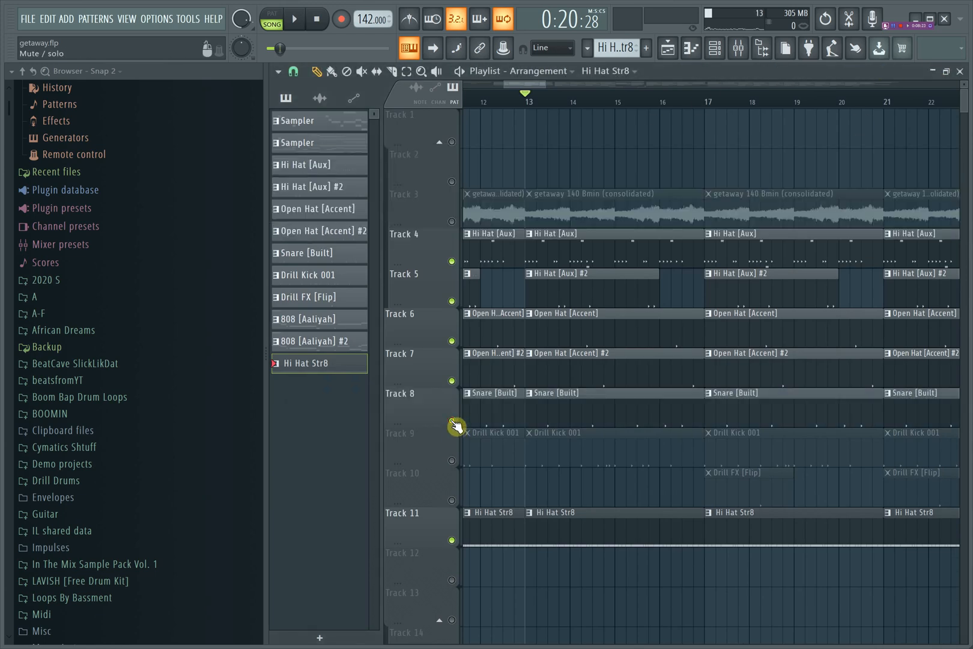
pyautogui.click(453, 461)
pyautogui.click(451, 502)
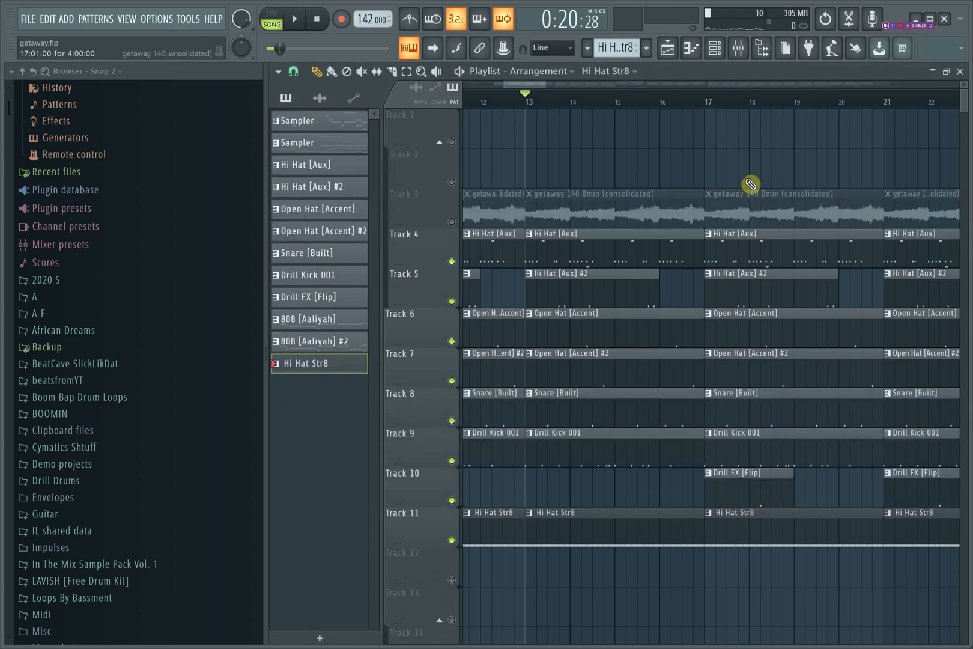
# Step: Play the drums on Tracks 4 to 11 together from bar 17
pyautogui.click(710, 107)
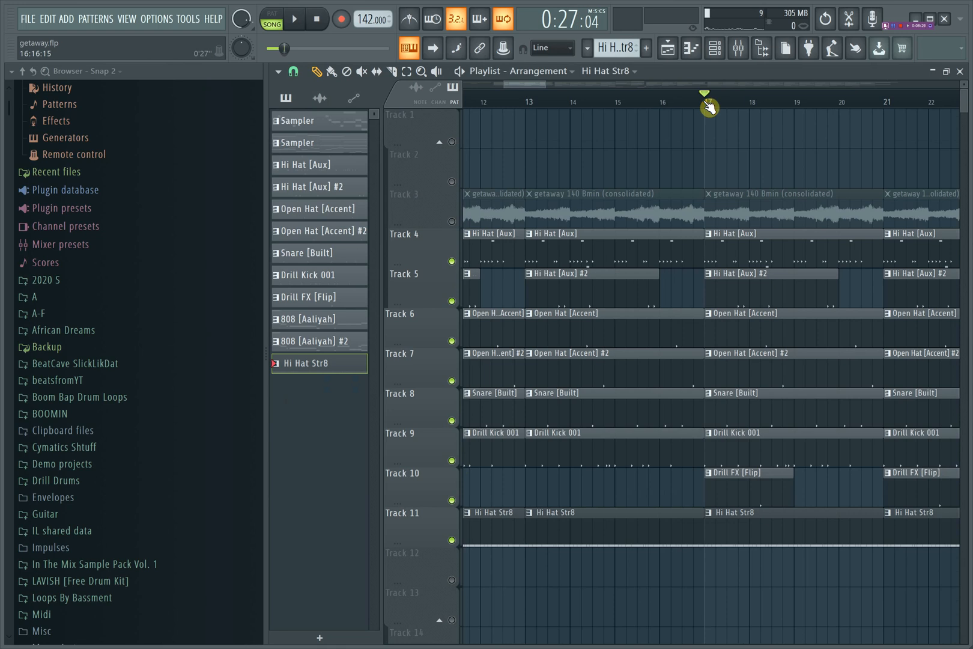
pyautogui.moveTo(527, 84); pyautogui.dragTo(532, 85)
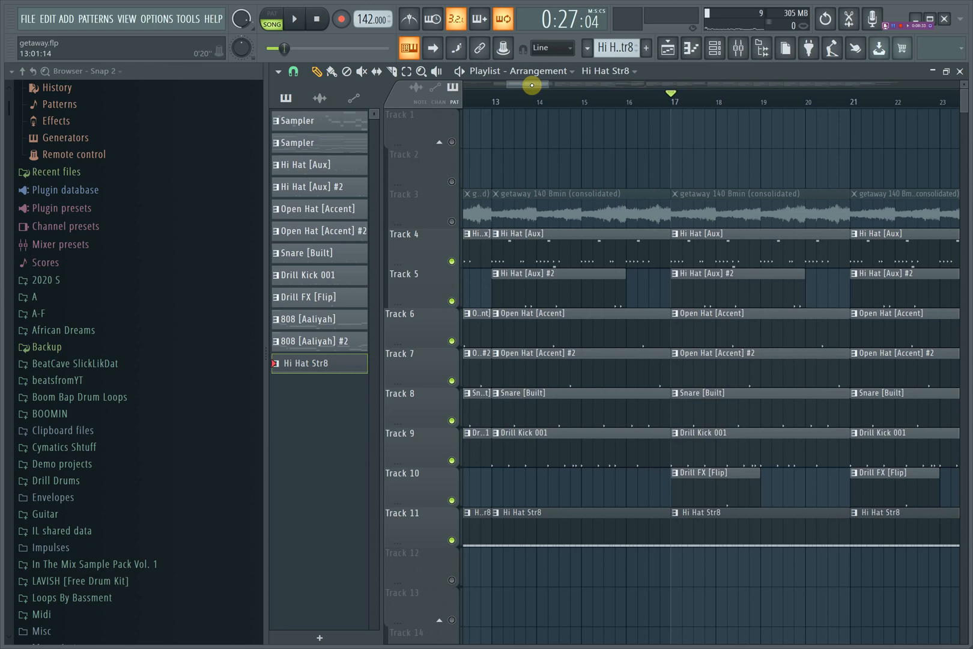
pyautogui.moveTo(531, 85)
pyautogui.mouseDown()
pyautogui.moveTo(558, 84)
pyautogui.moveTo(547, 84)
pyautogui.mouseUp()
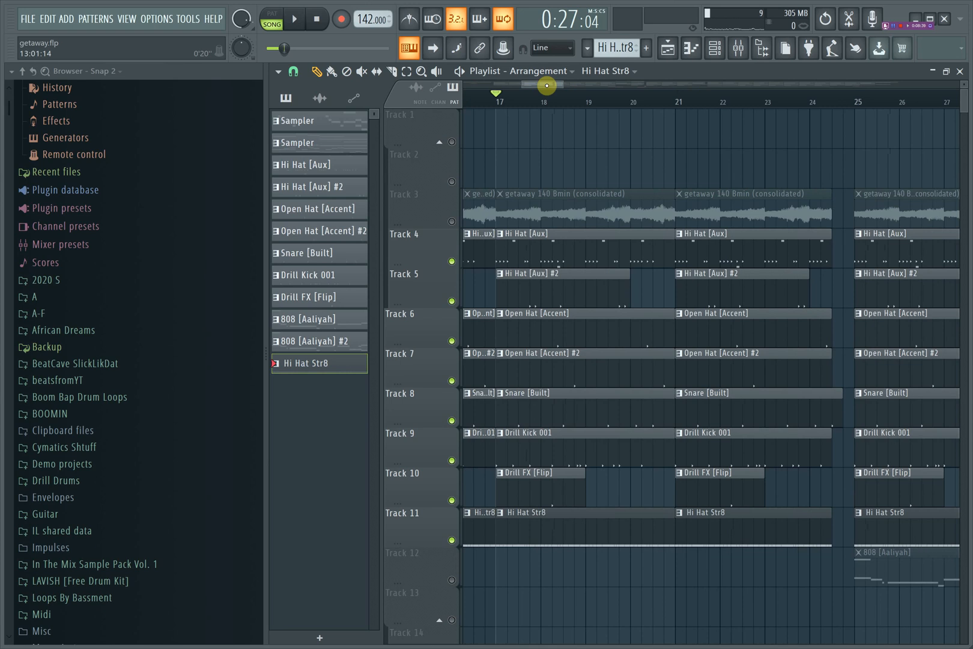
pyautogui.press('space')
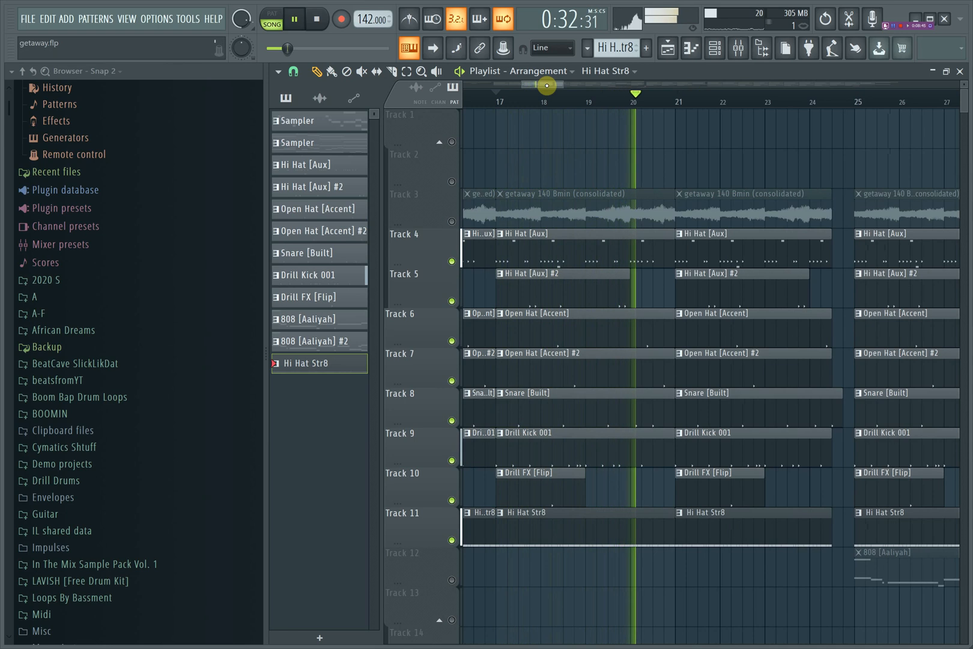
pyautogui.press('space')
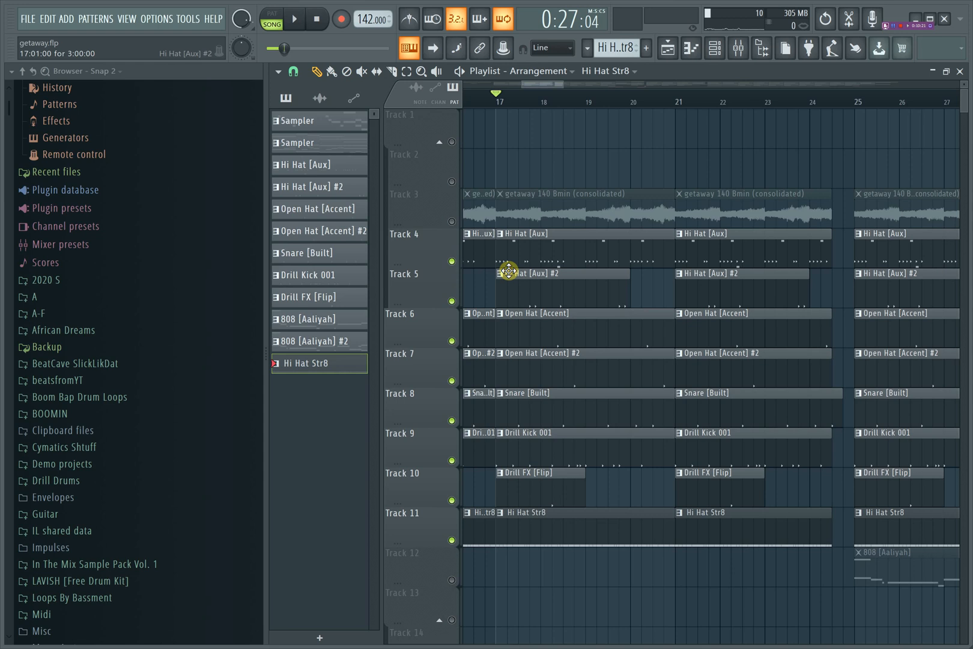
# Step: Enable Track 12's 808 [Aaliyah] clips and play them with the drums from bar 25
pyautogui.moveTo(562, 82); pyautogui.dragTo(642, 85)
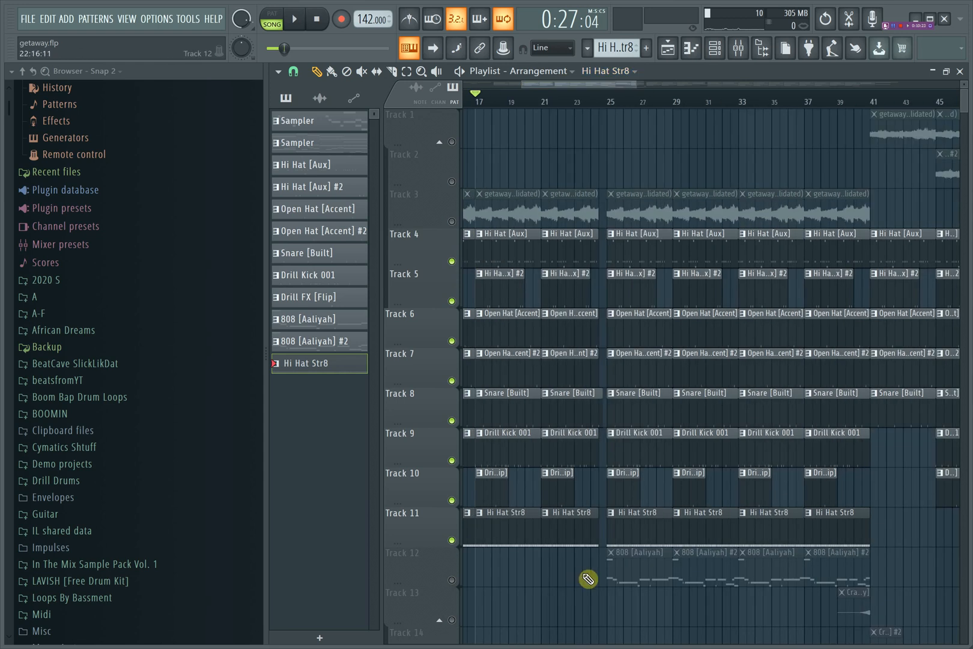
pyautogui.click(455, 581)
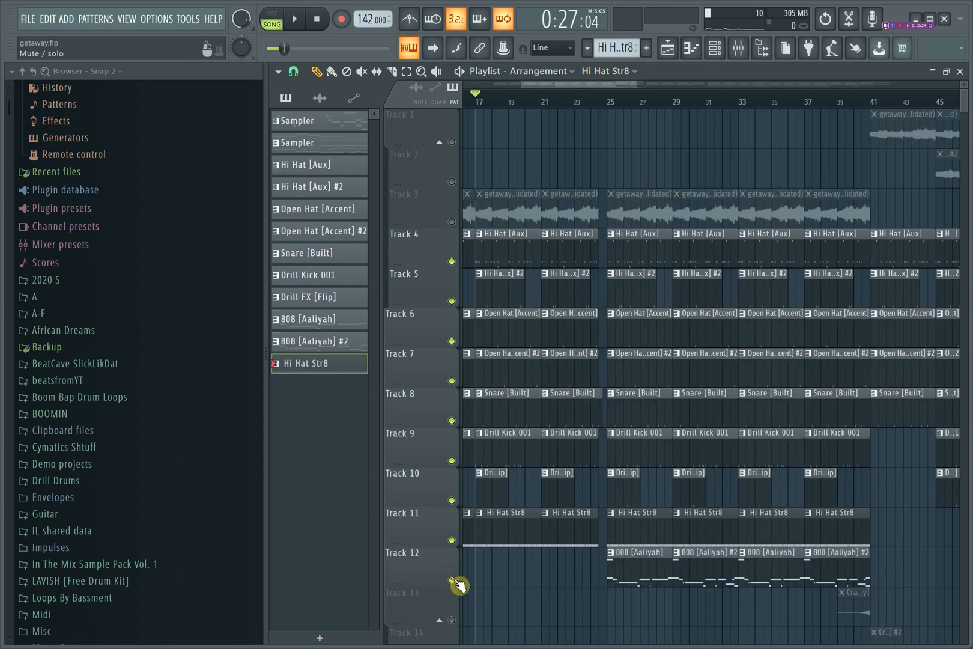
pyautogui.click(611, 107)
pyautogui.press('space')
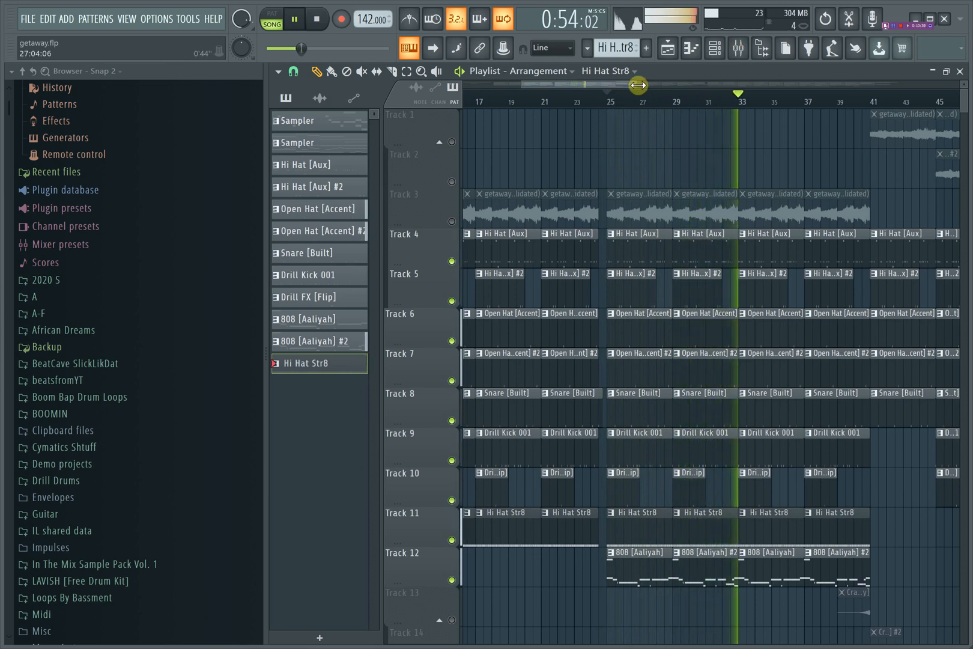
pyautogui.press('space')
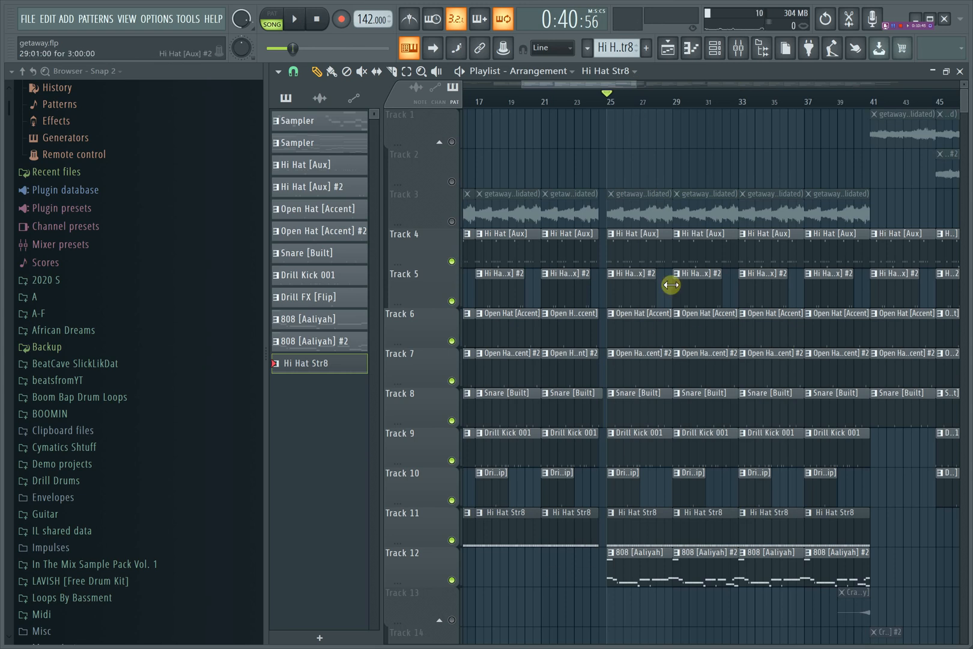
# Step: Return the song position to bar 1 and enable Track 3's getaway sample
pyautogui.click(452, 222)
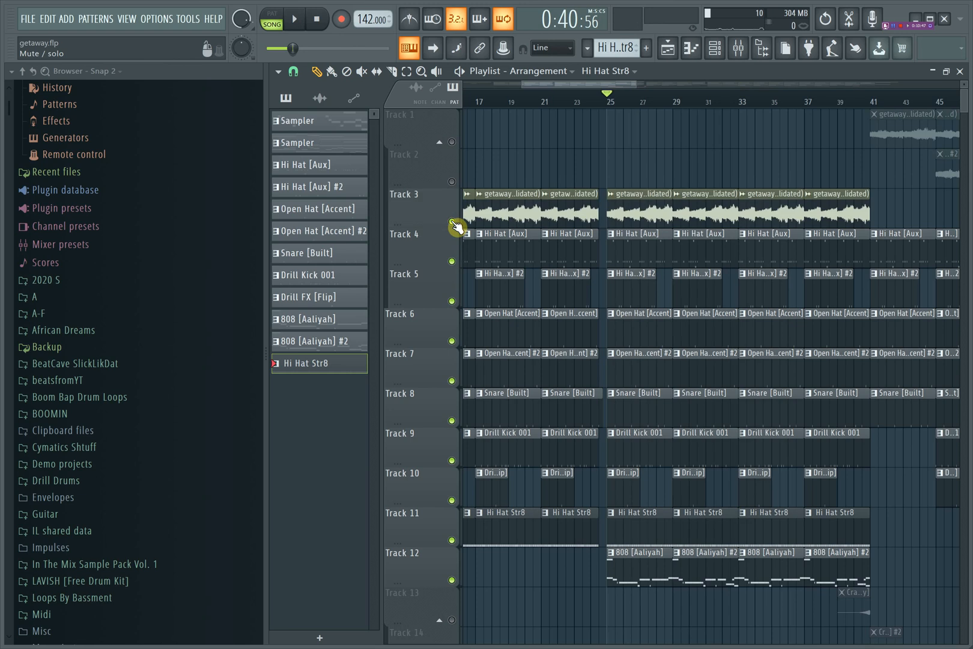
pyautogui.click(452, 222)
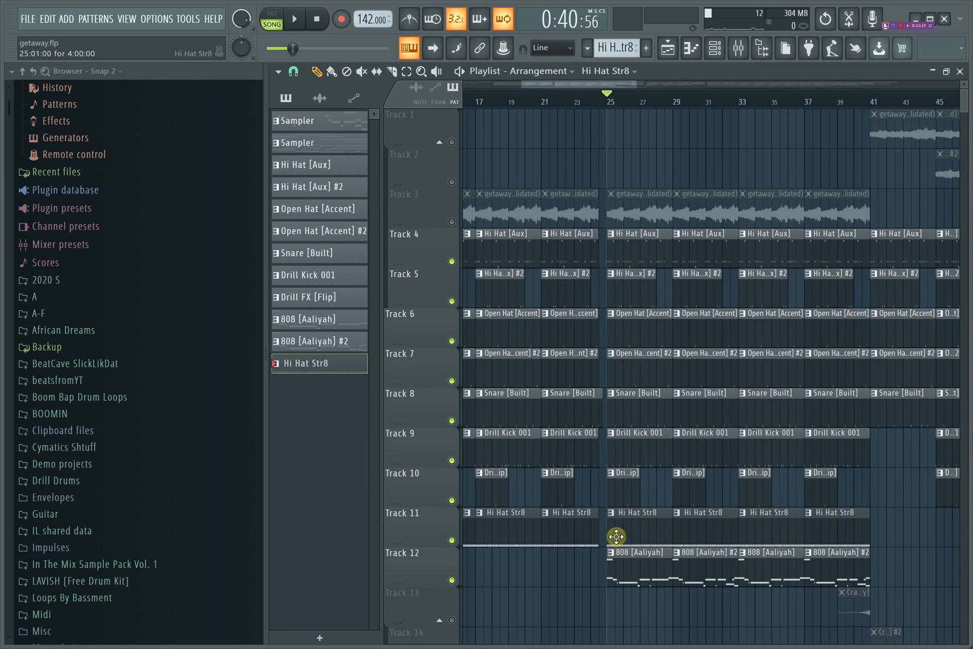
pyautogui.moveTo(521, 85); pyautogui.dragTo(466, 85)
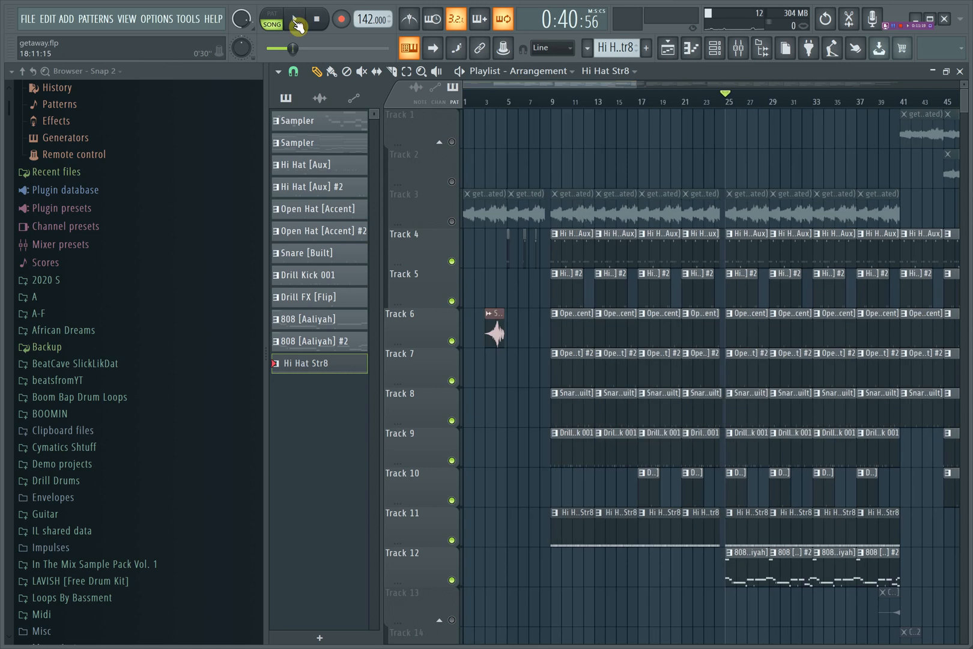
pyautogui.click(326, 22)
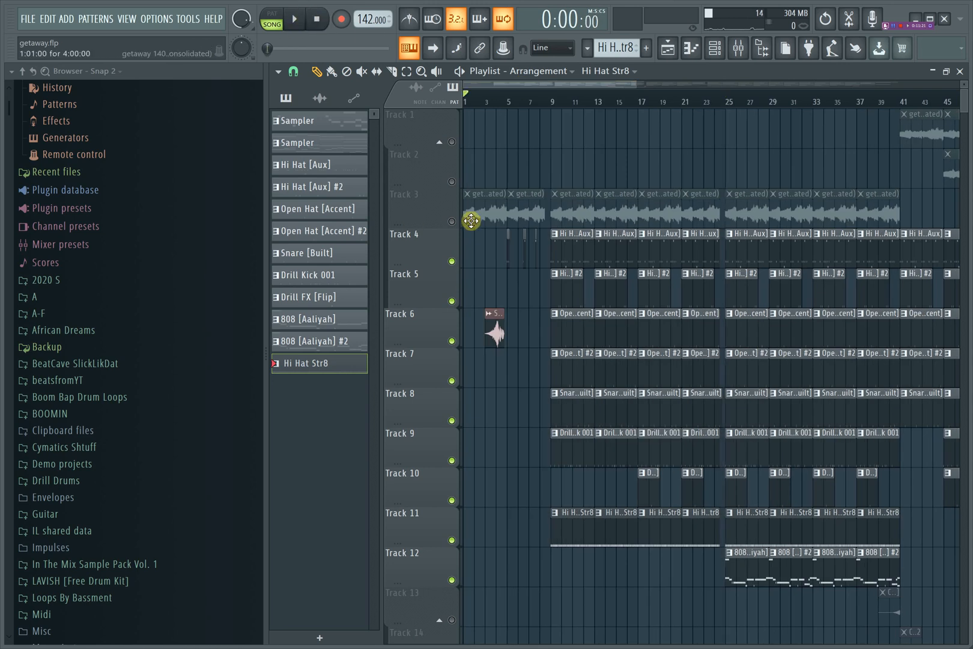
pyautogui.click(451, 221)
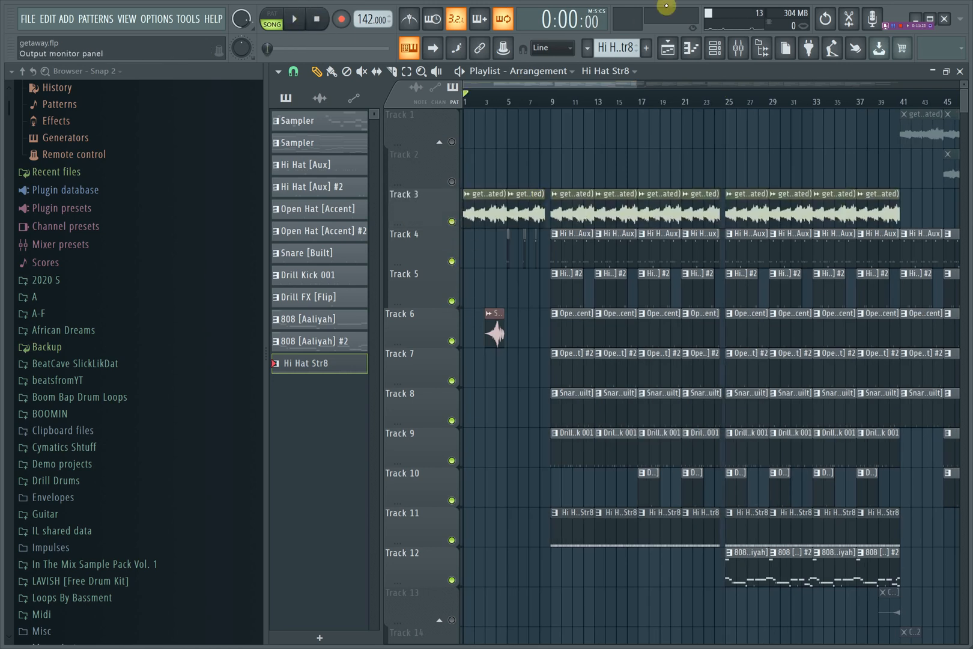
# Step: Play the arrangement from bar 33 and enable all playlist tracks to hear the full beat
pyautogui.moveTo(702, 84); pyautogui.dragTo(738, 78)
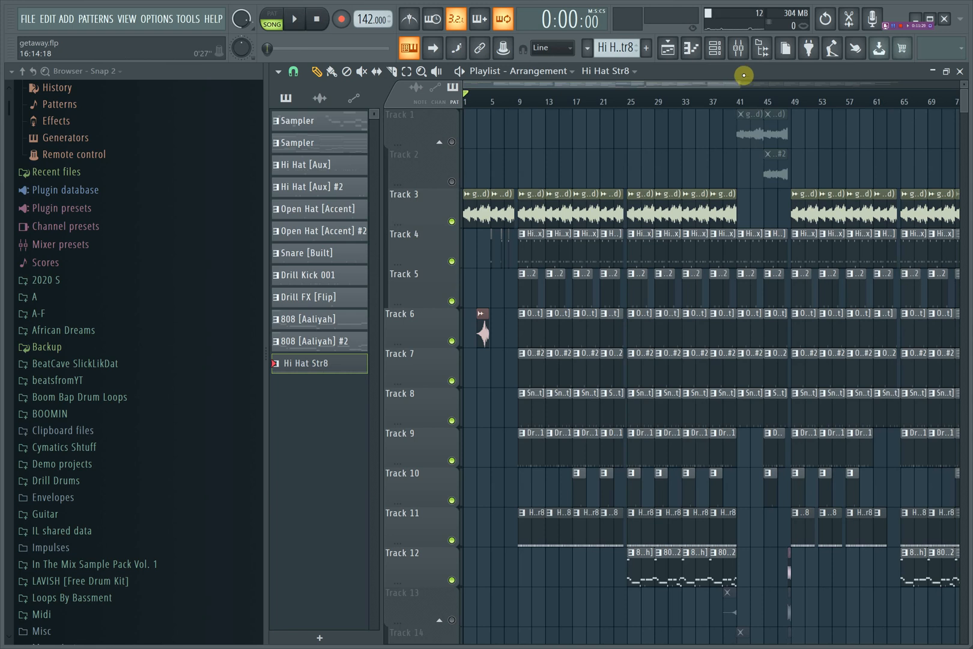
pyautogui.click(685, 103)
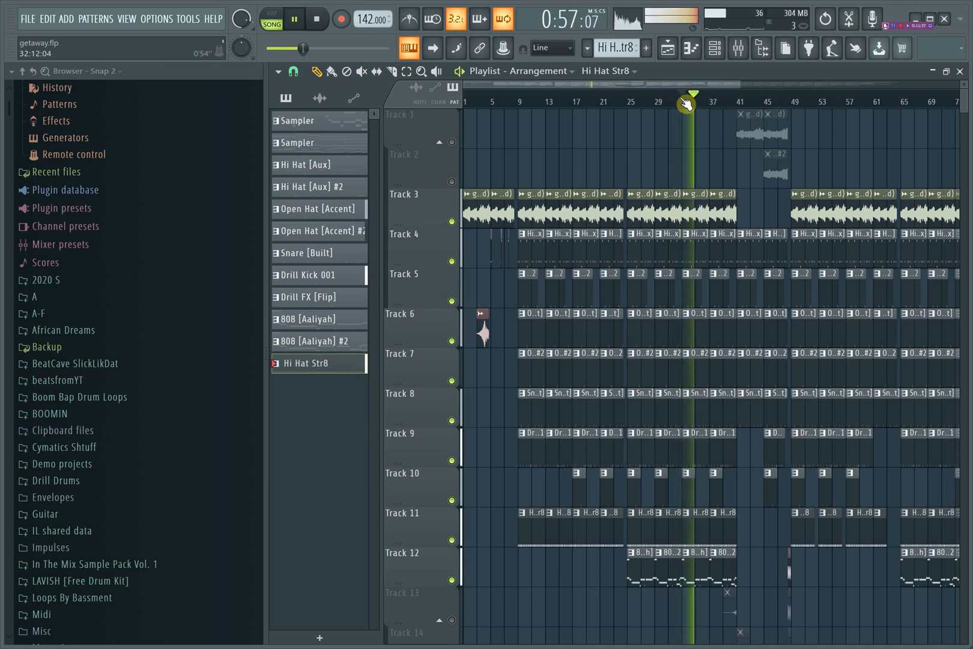
pyautogui.rightClick(453, 144)
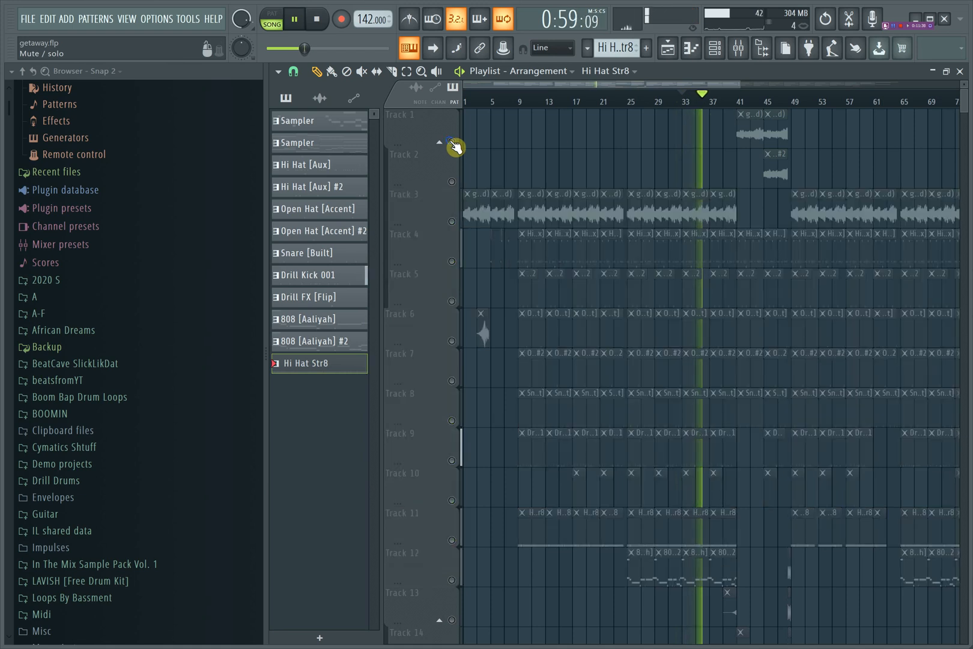
pyautogui.rightClick(452, 144)
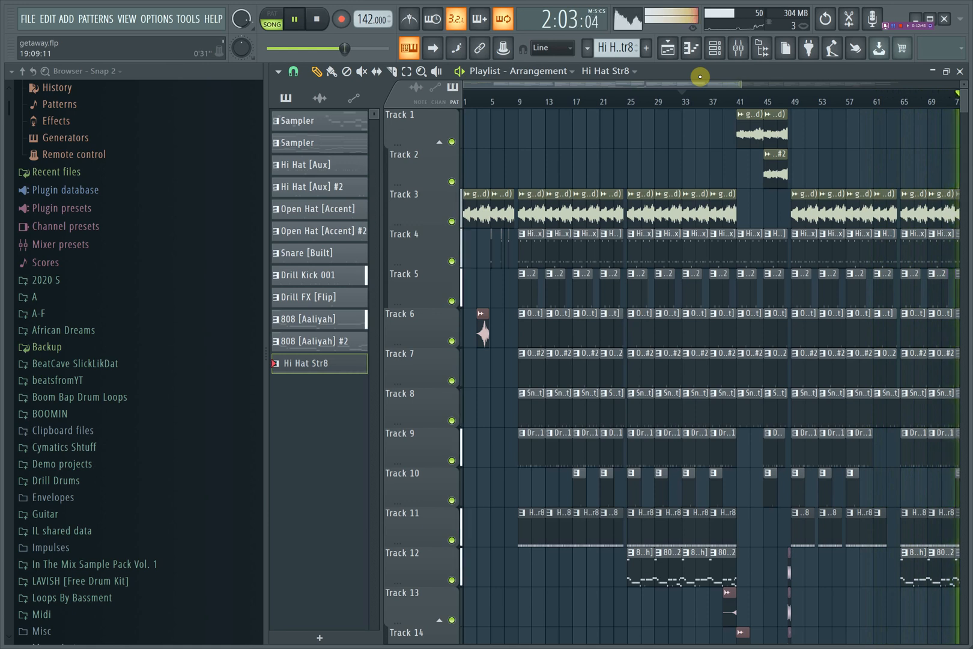
pyautogui.moveTo(690, 85); pyautogui.dragTo(778, 86)
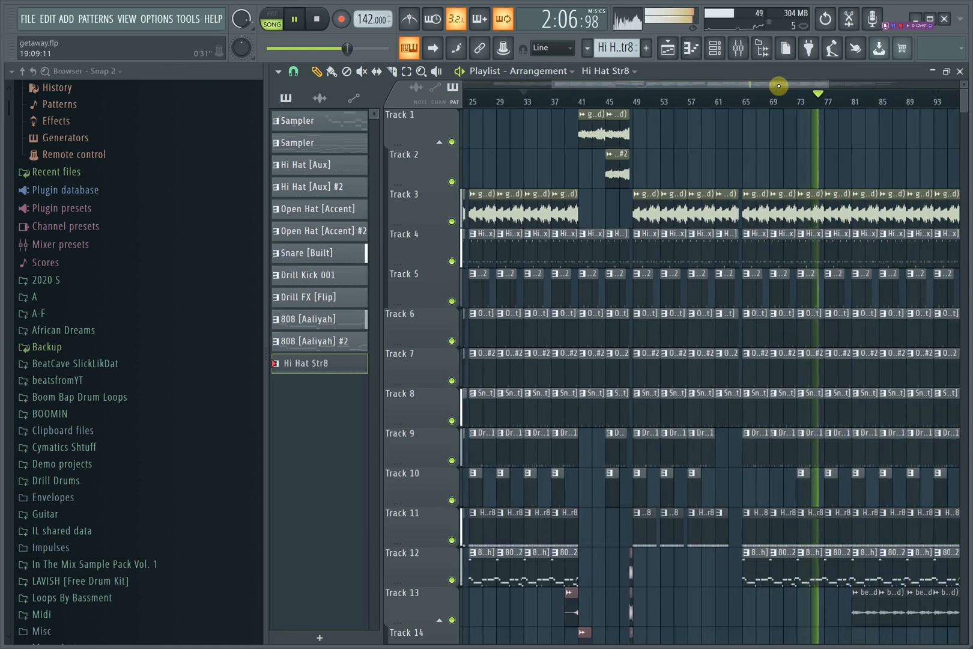